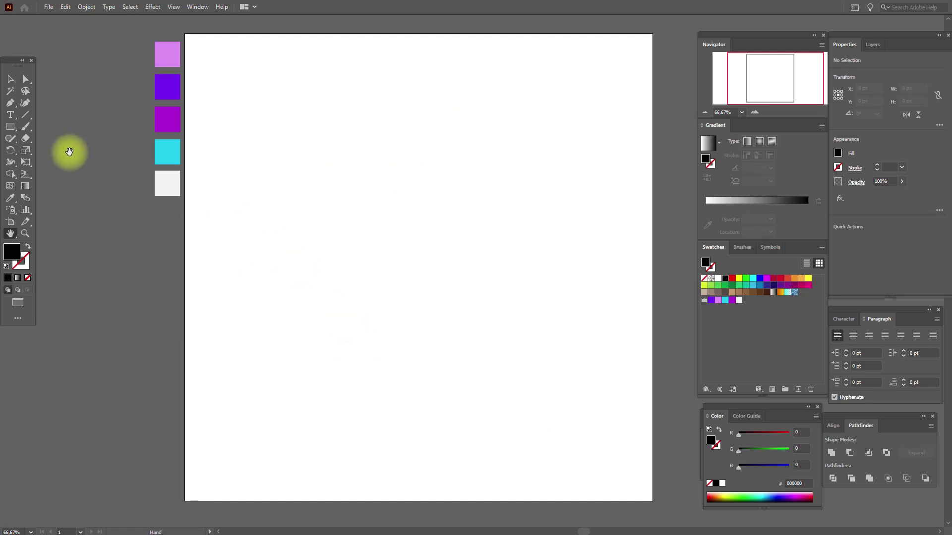
# Select the Rectangle Tool to draw on the blank artboard.
pyautogui.click(12, 130)
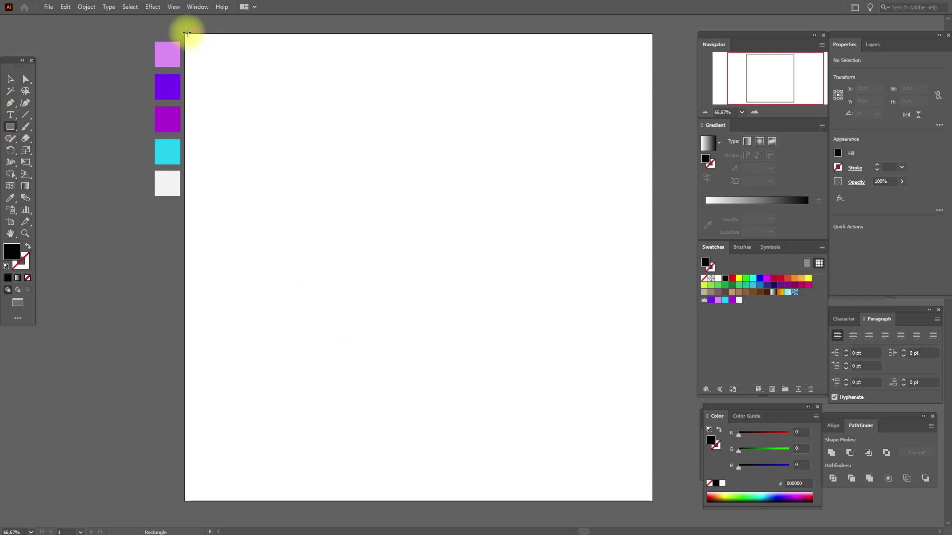
# Draw a 1000 px square over the artboard with a light pink to violet gradient fill.
pyautogui.moveTo(184, 34); pyautogui.dragTo(579, 504)
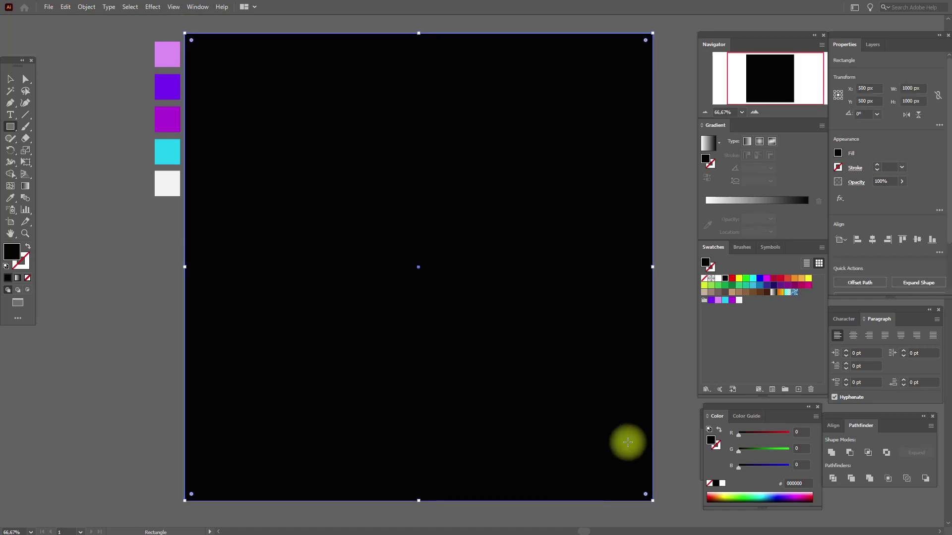
pyautogui.click(707, 144)
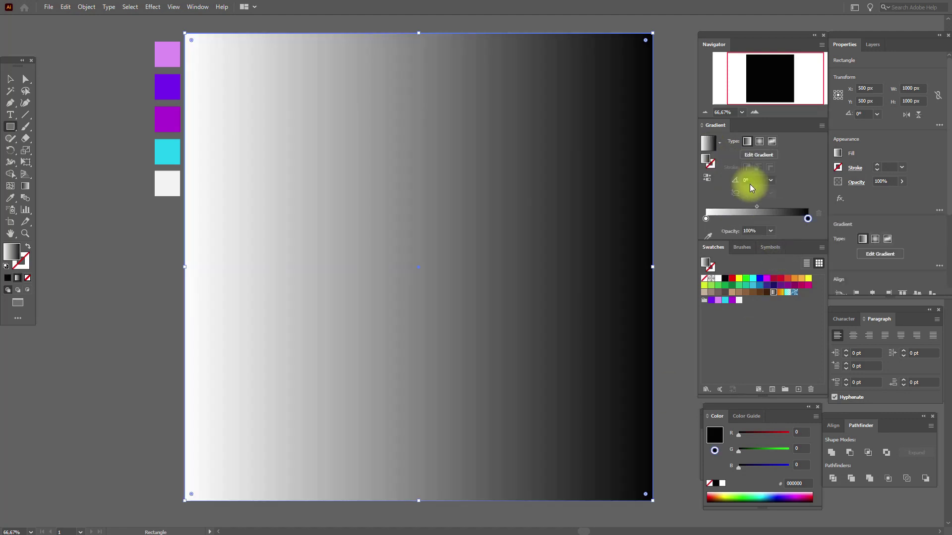
pyautogui.moveTo(721, 316); pyautogui.dragTo(707, 219)
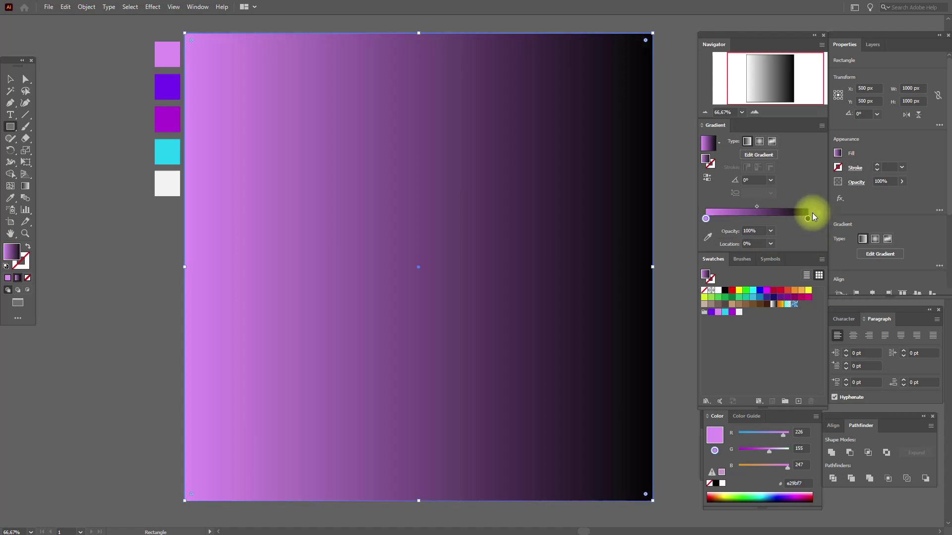
pyautogui.moveTo(711, 312); pyautogui.dragTo(809, 216)
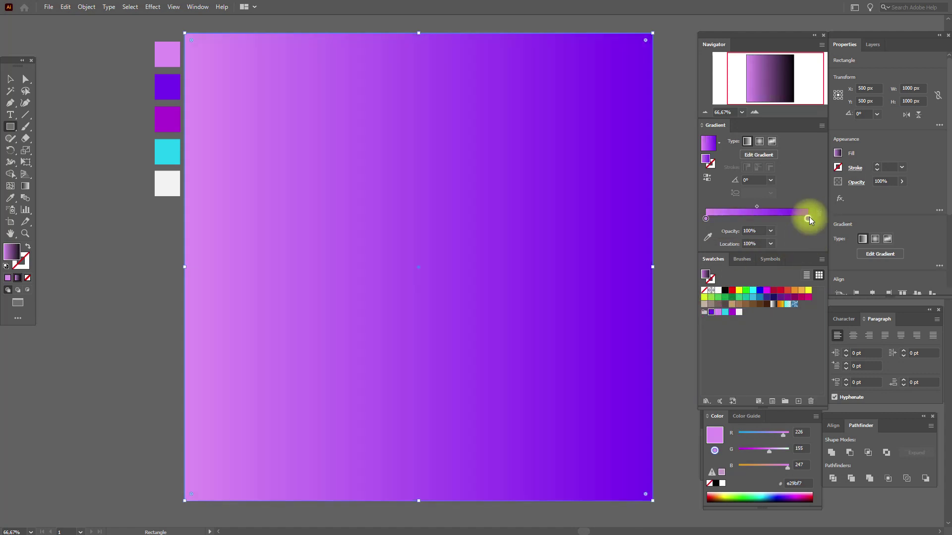
# Run the gradient diagonally from top-left to bottom-right, then deselect the square.
pyautogui.click(25, 185)
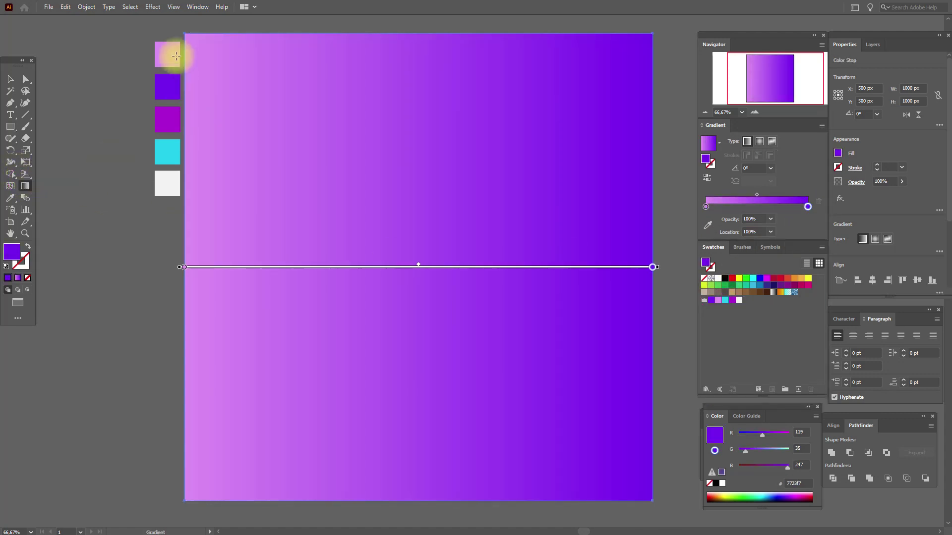
pyautogui.moveTo(180, 31)
pyautogui.mouseDown()
pyautogui.moveTo(628, 451)
pyautogui.moveTo(682, 518)
pyautogui.moveTo(688, 512)
pyautogui.mouseUp()
pyautogui.click(10, 233)
pyautogui.moveTo(361, 255); pyautogui.dragTo(363, 283)
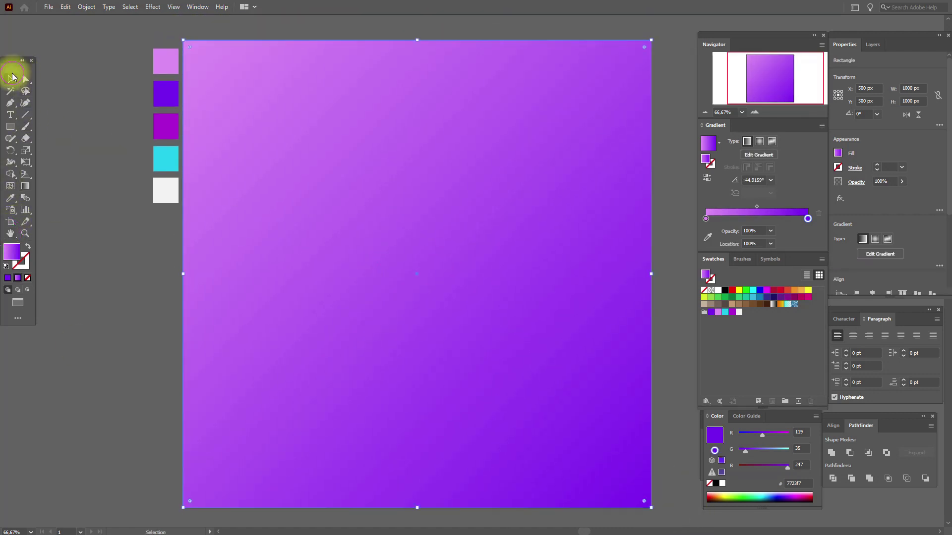
pyautogui.click(11, 79)
pyautogui.click(78, 99)
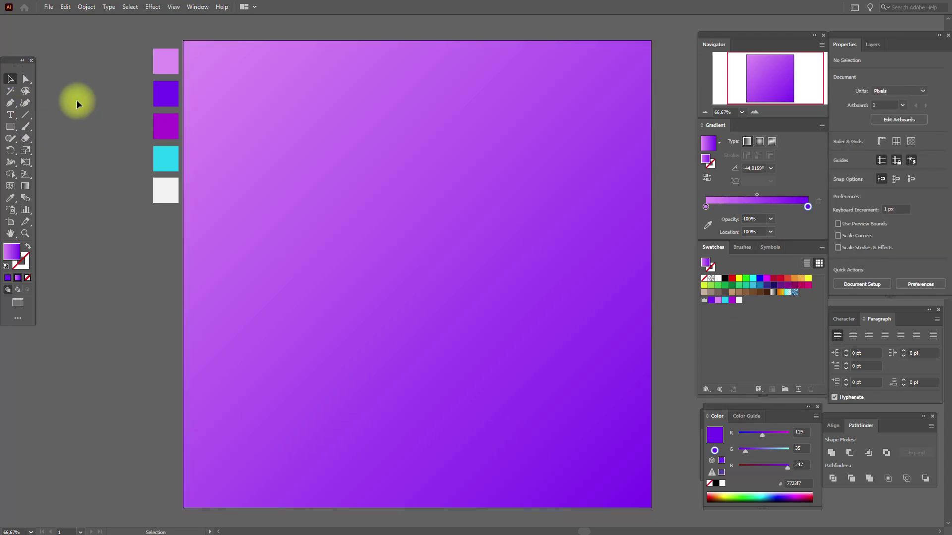
pyautogui.click(11, 198)
# Create a white 350 × 350 px rounded rectangle with 50 px corner radius.
pyautogui.click(159, 187)
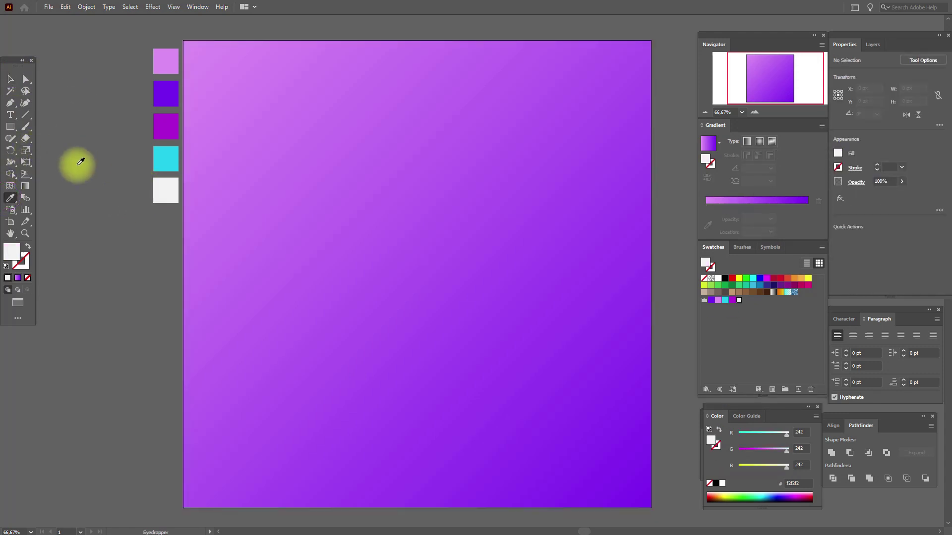
pyautogui.click(12, 127)
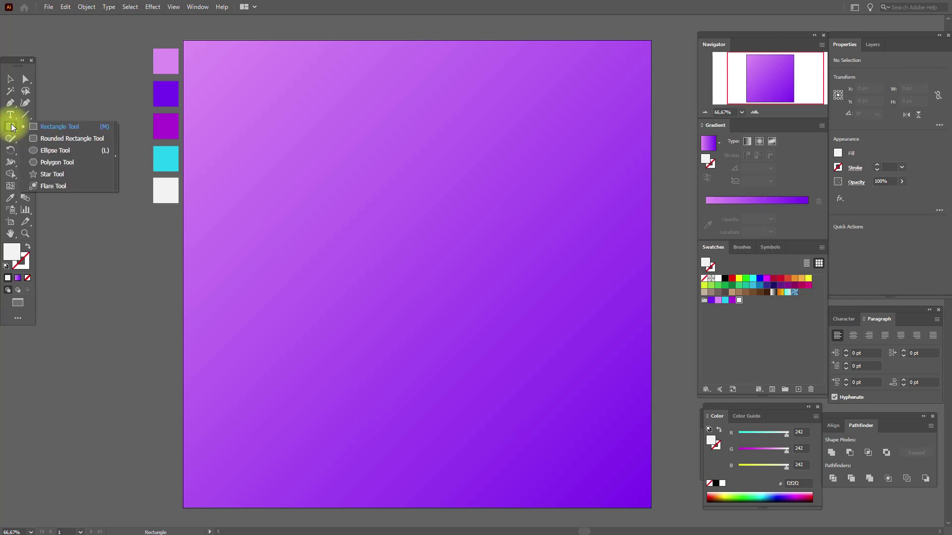
pyautogui.click(50, 139)
pyautogui.click(429, 247)
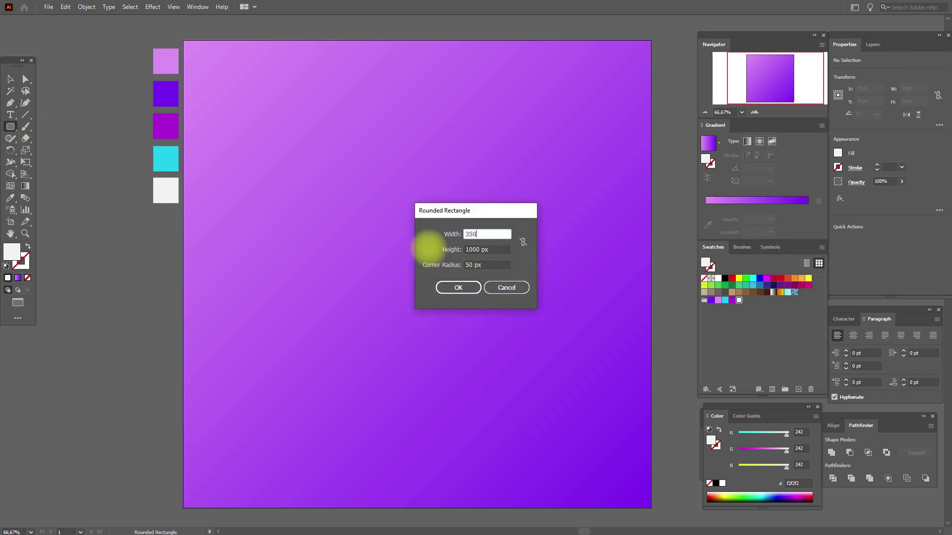
pyautogui.click(493, 252)
pyautogui.write('350')
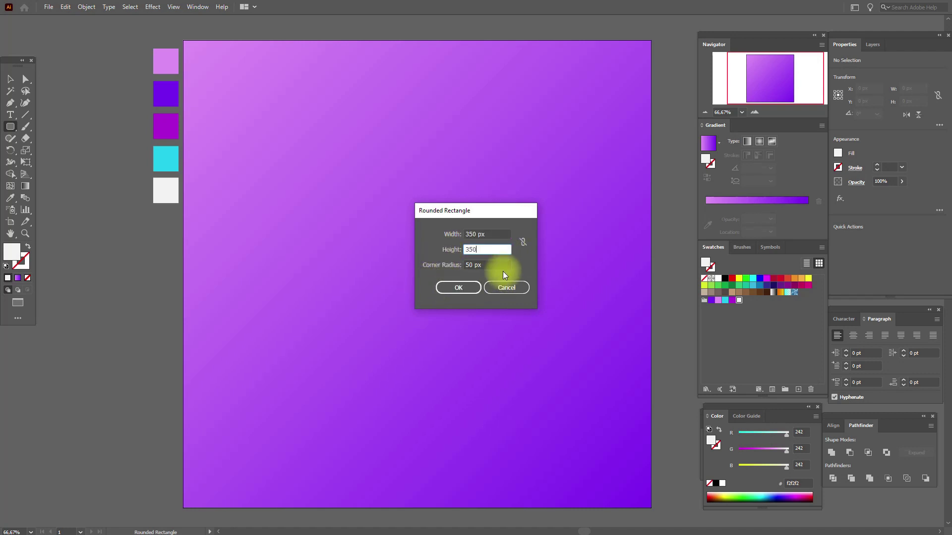
pyautogui.click(465, 291)
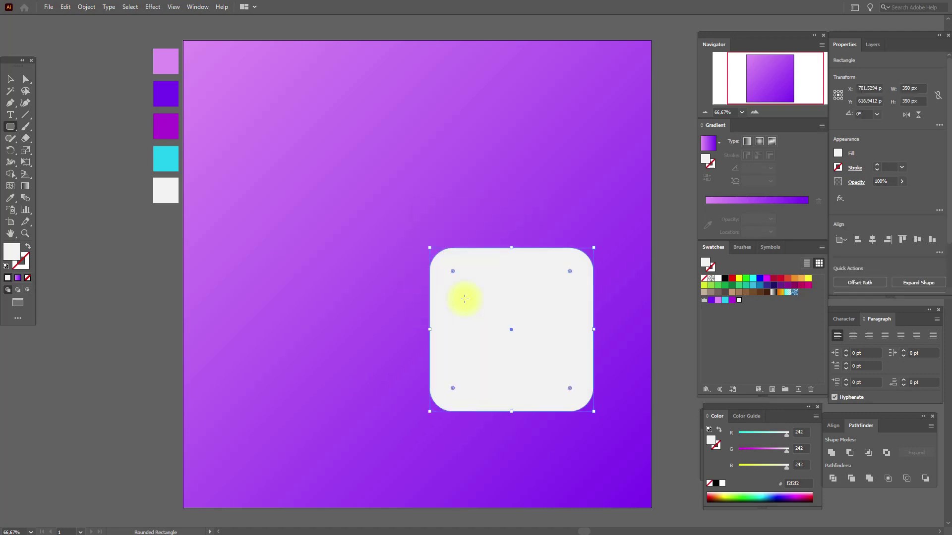
# Move the rounded square to the centre of the artboard and deselect it.
pyautogui.click(10, 79)
pyautogui.moveTo(516, 296); pyautogui.dragTo(415, 245)
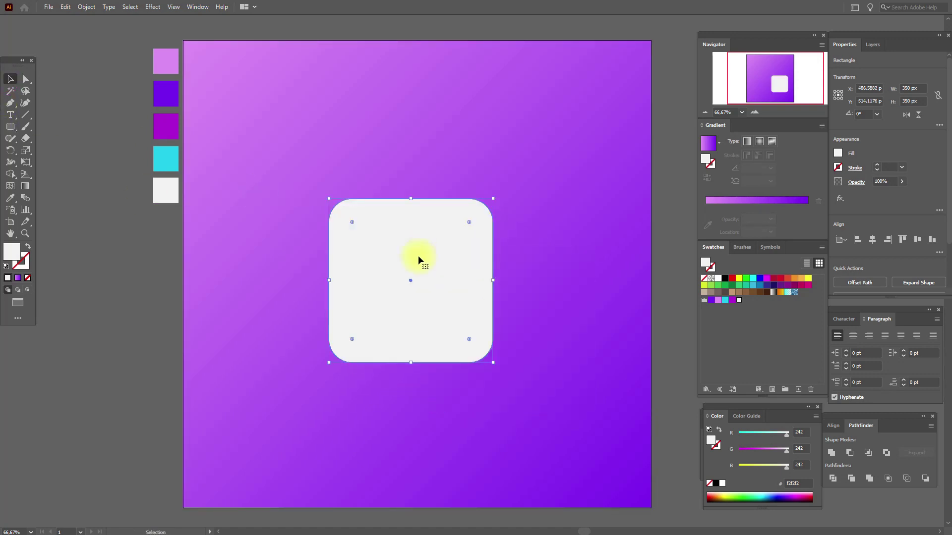
pyautogui.click(70, 258)
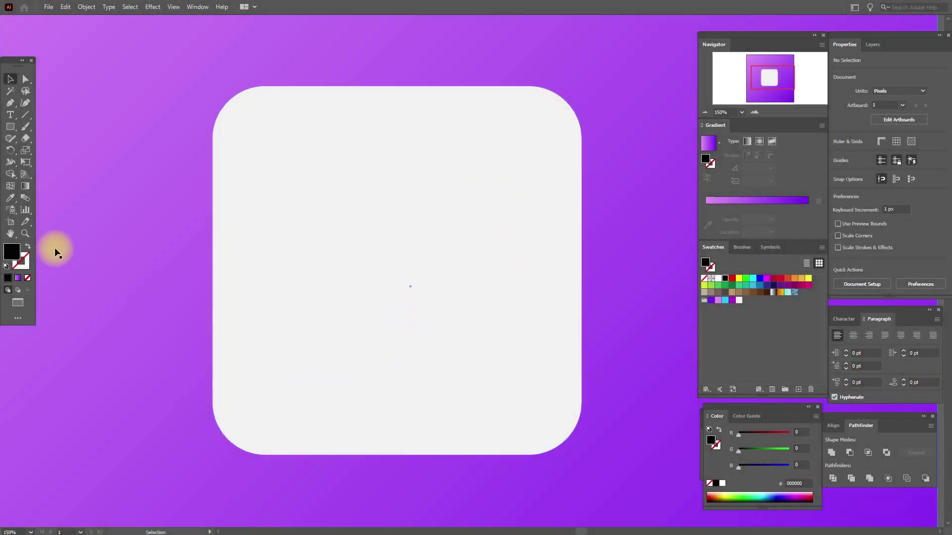
# Create a black 35 × 208 px bar and move it to the tile's left side.
pyautogui.click(10, 127)
pyautogui.click(282, 181)
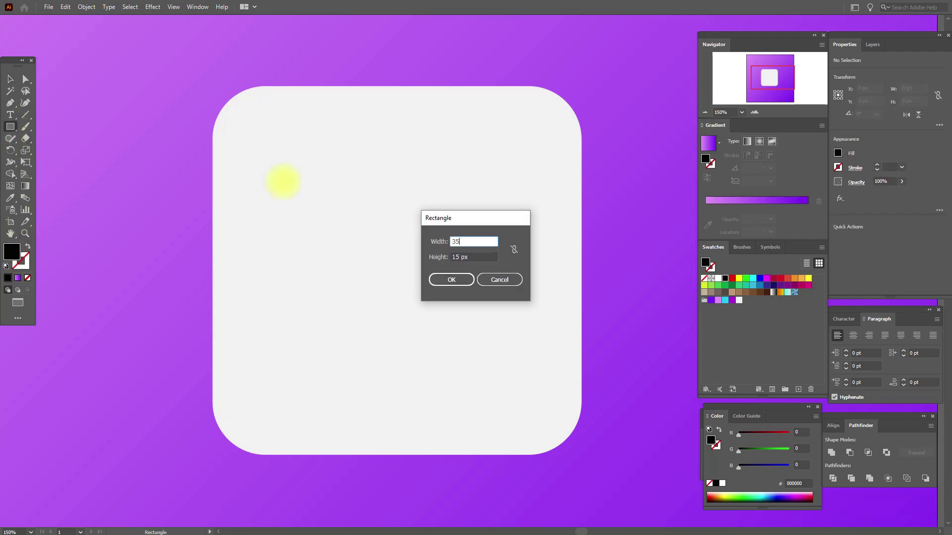
pyautogui.click(475, 256)
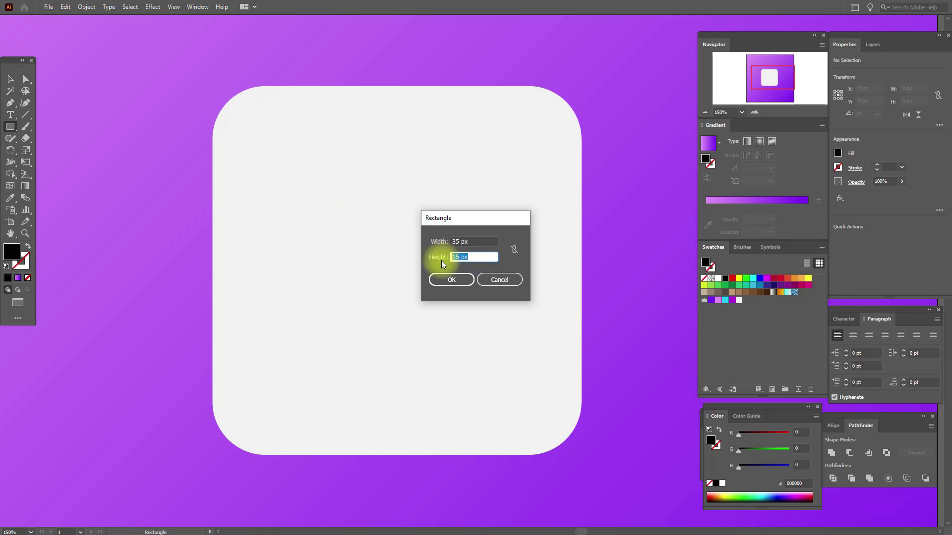
pyautogui.write('208')
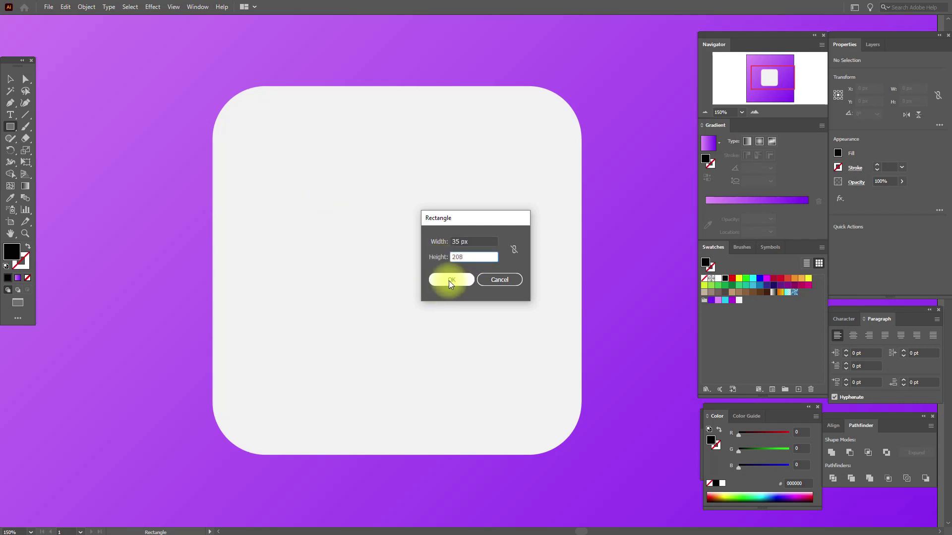
pyautogui.click(455, 281)
pyautogui.click(11, 80)
pyautogui.moveTo(299, 242); pyautogui.dragTo(266, 231)
# Create a 40 × 15 px bar and place it touching the tall bar's right side.
pyautogui.click(11, 126)
pyautogui.click(393, 240)
pyautogui.write('40')
pyautogui.press('Tab')
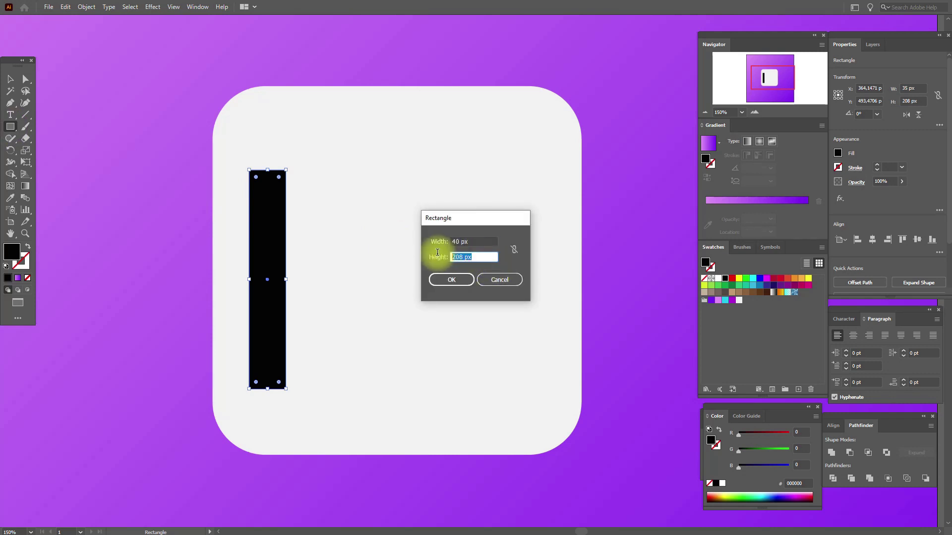
pyautogui.write('15')
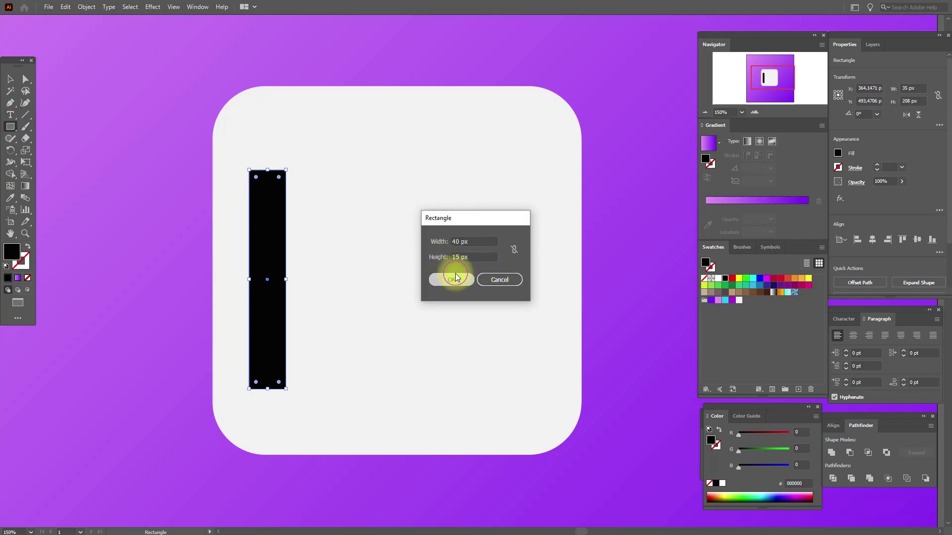
pyautogui.click(451, 279)
pyautogui.click(11, 79)
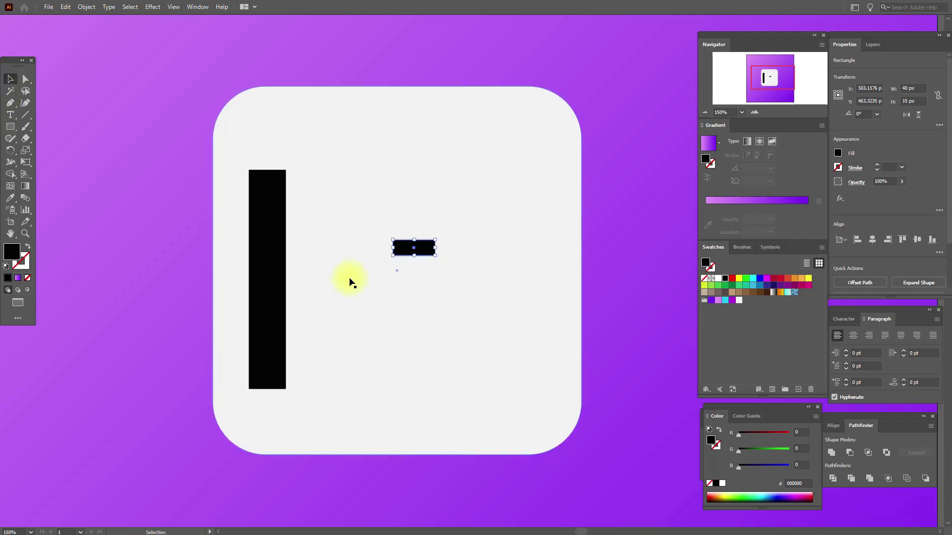
pyautogui.moveTo(415, 248); pyautogui.dragTo(307, 328)
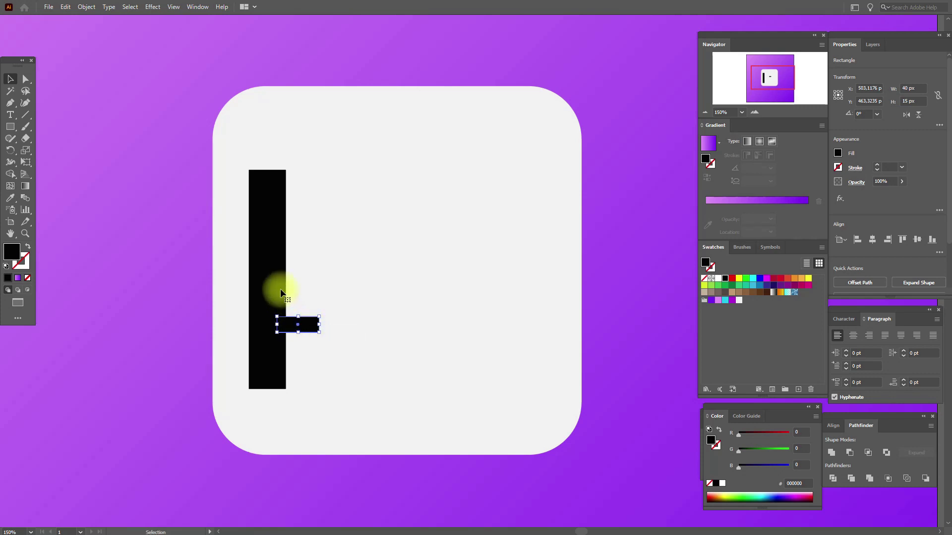
pyautogui.click(279, 285)
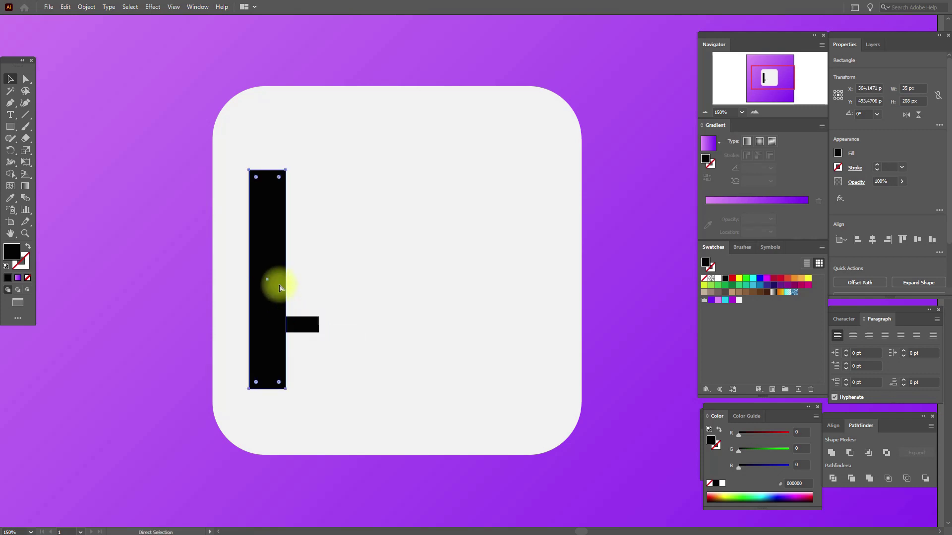
# Duplicate the tall bar right of the connector and stretch it taller as the second bar.
pyautogui.hotkey('ctrl', 'c')
pyautogui.hotkey('ctrl', 'v')
pyautogui.moveTo(471, 274); pyautogui.dragTo(336, 286)
pyautogui.moveTo(335, 177); pyautogui.dragTo(341, 118)
pyautogui.moveTo(336, 396); pyautogui.dragTo(338, 420)
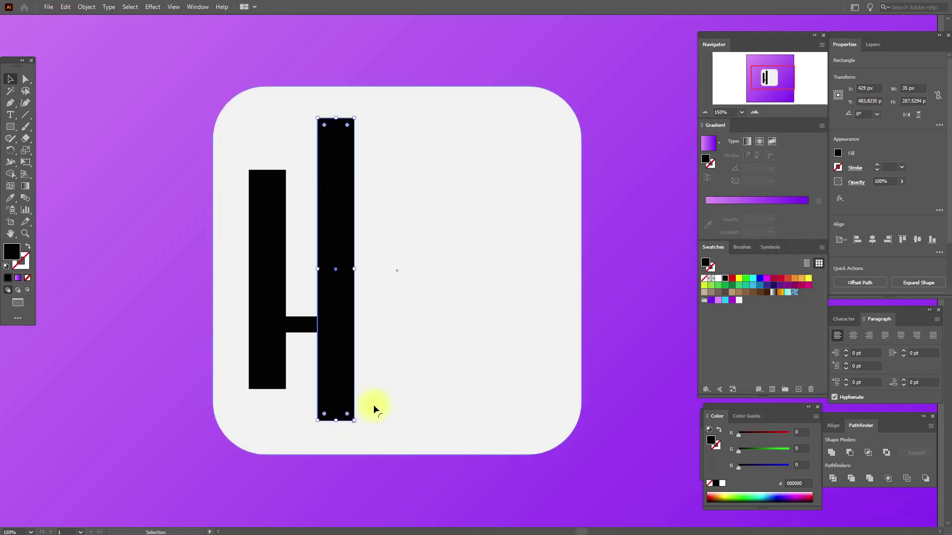
# Duplicate the small connector and place it right of the second bar.
pyautogui.click(272, 340)
pyautogui.click(297, 329)
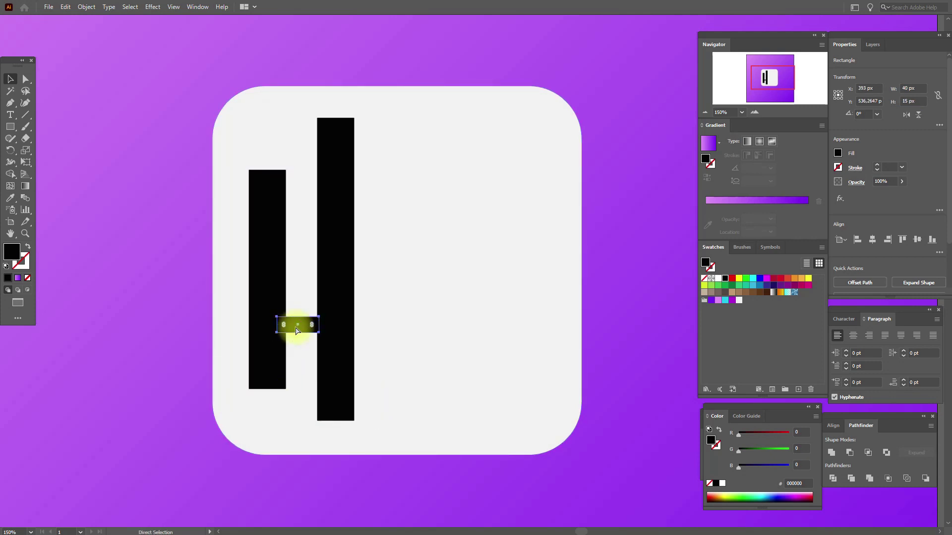
pyautogui.hotkey('ctrl', 'c')
pyautogui.hotkey('ctrl', 'v')
pyautogui.moveTo(469, 271); pyautogui.dragTo(371, 322)
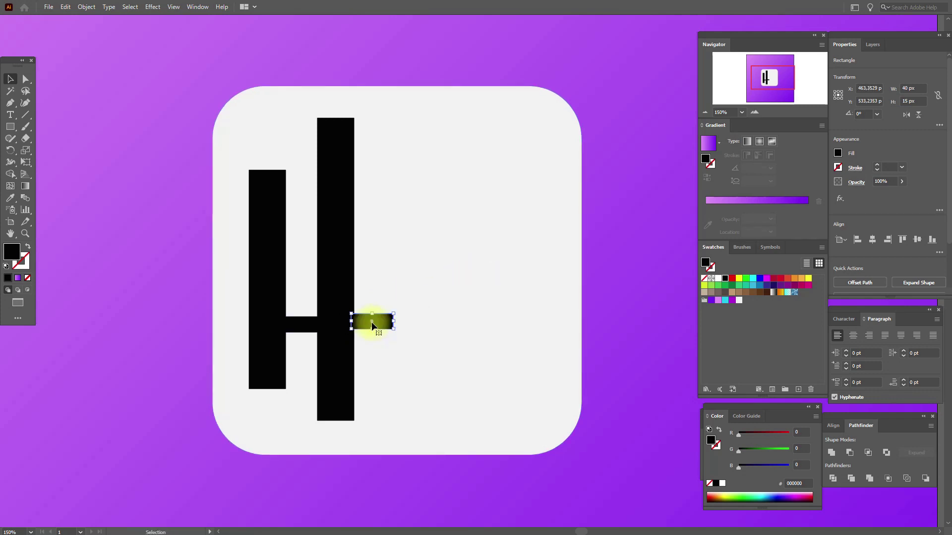
# Copy the left bar as a shorter third bar beside the new connector.
pyautogui.click(272, 304)
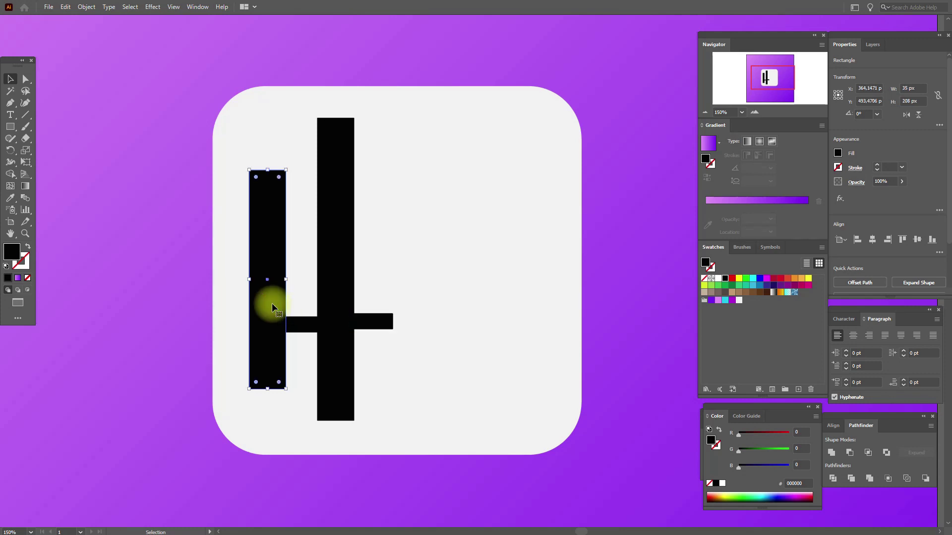
pyautogui.moveTo(272, 308); pyautogui.dragTo(417, 292)
pyautogui.moveTo(406, 181); pyautogui.dragTo(401, 246)
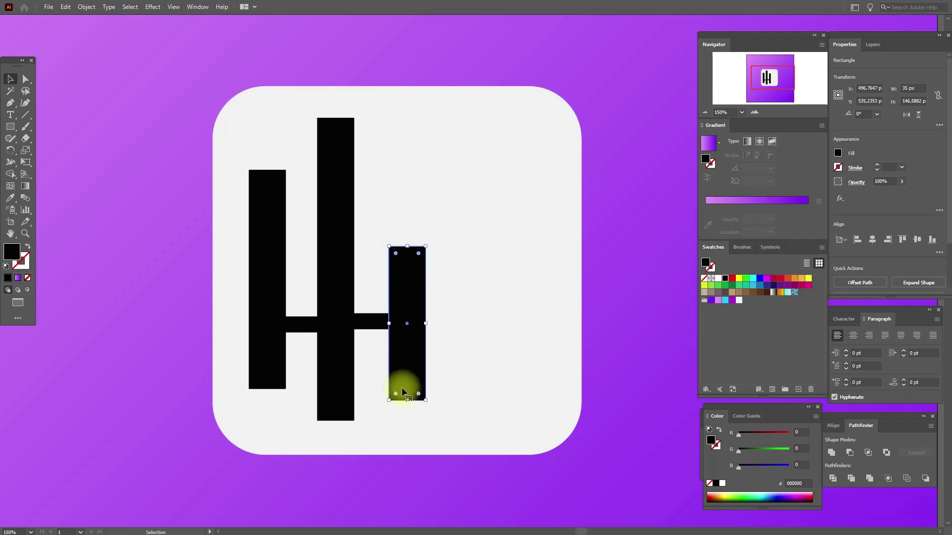
pyautogui.moveTo(407, 400); pyautogui.dragTo(406, 389)
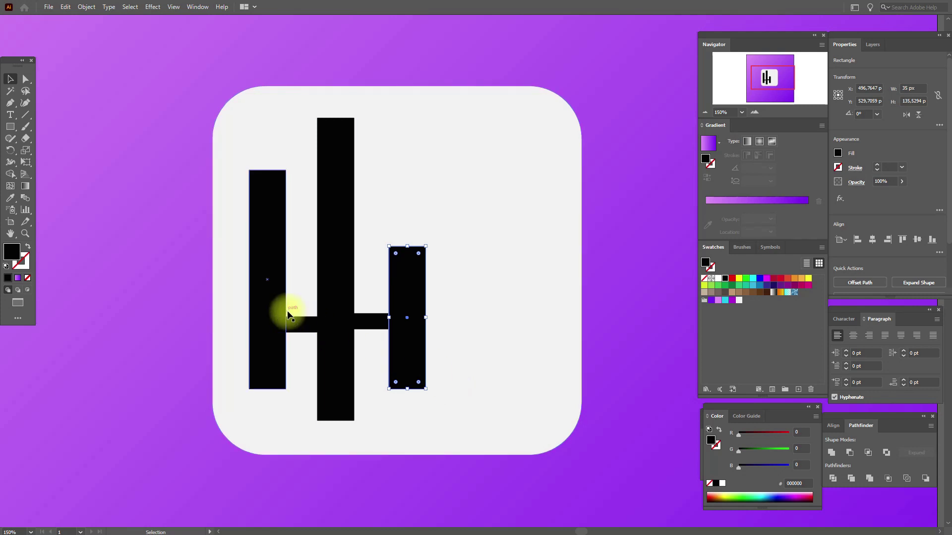
# Duplicate a connector and place it beside the third bar.
pyautogui.click(368, 327)
pyautogui.hotkey('ctrl', 'c')
pyautogui.hotkey('ctrl', 'v')
pyautogui.moveTo(481, 270); pyautogui.dragTo(448, 291)
# Copy the left bar and place it as the fourth bar on the right.
pyautogui.click(273, 297)
pyautogui.hotkey('ctrl', 'c')
pyautogui.hotkey('ctrl', 'v')
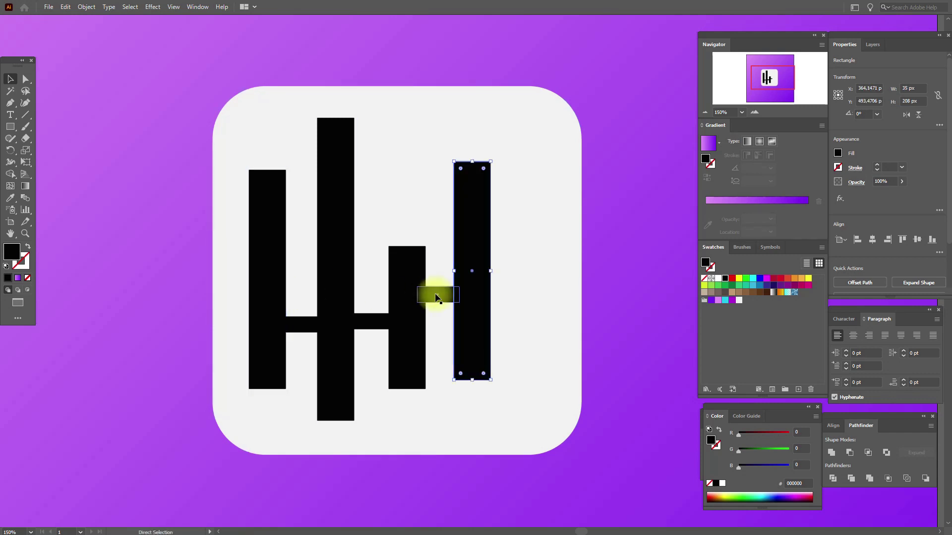
pyautogui.moveTo(472, 285); pyautogui.dragTo(471, 283)
# Select all bars and connectors and apply Horizontal Distribute Center.
pyautogui.keyDown('shift'); pyautogui.click(441, 295); pyautogui.keyUp('shift')
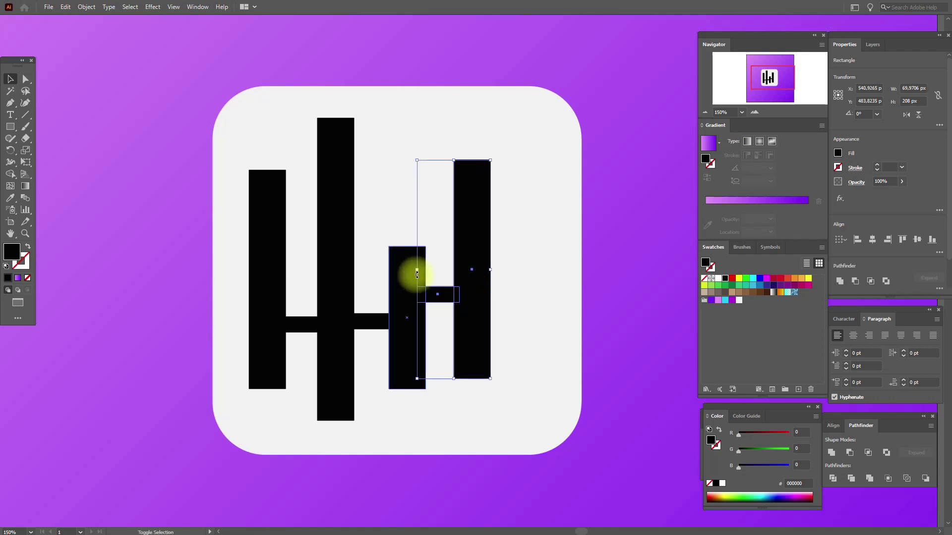
pyautogui.keyDown('shift'); pyautogui.click(366, 319); pyautogui.keyUp('shift')
pyautogui.keyDown('shift'); pyautogui.click(336, 283); pyautogui.keyUp('shift')
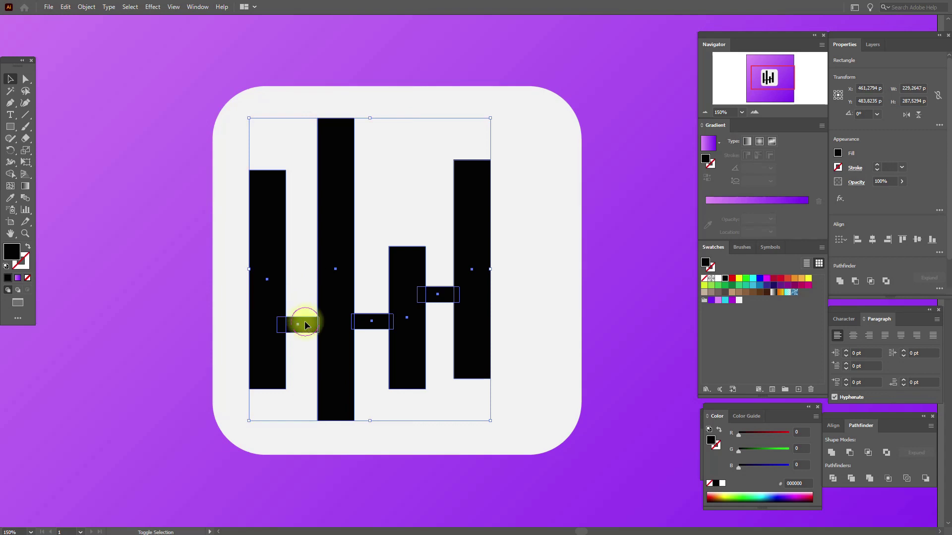
pyautogui.click(834, 426)
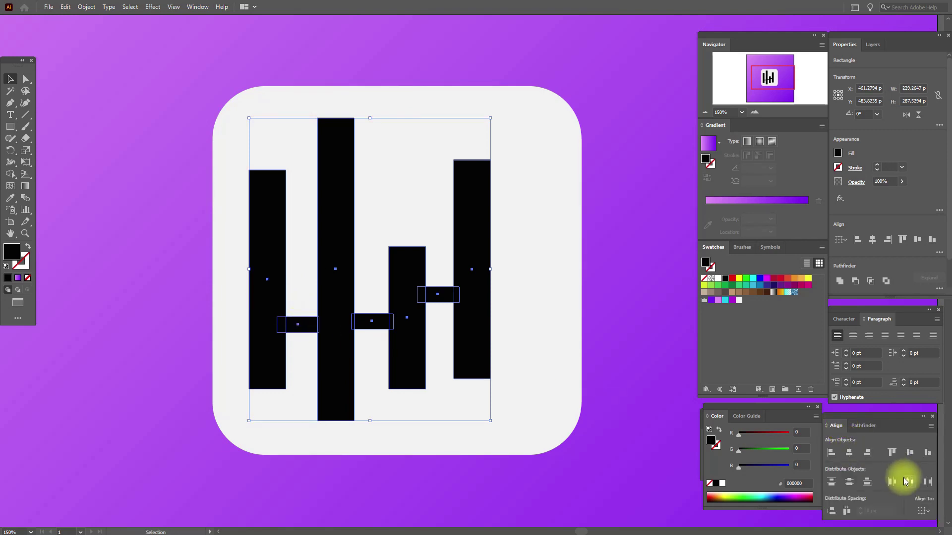
pyautogui.click(907, 482)
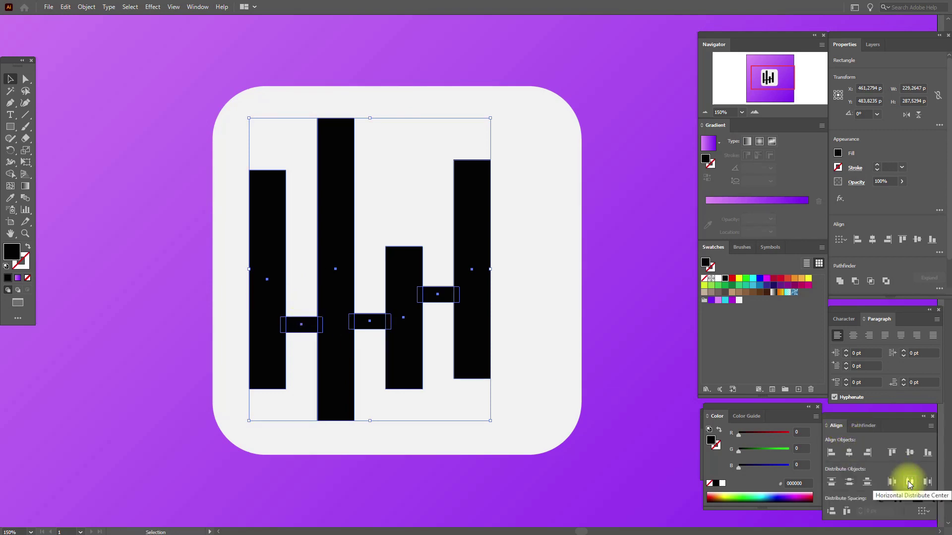
# Unite the bars and connectors into one shape with Pathfinder.
pyautogui.click(862, 426)
pyautogui.click(832, 452)
pyautogui.click(24, 80)
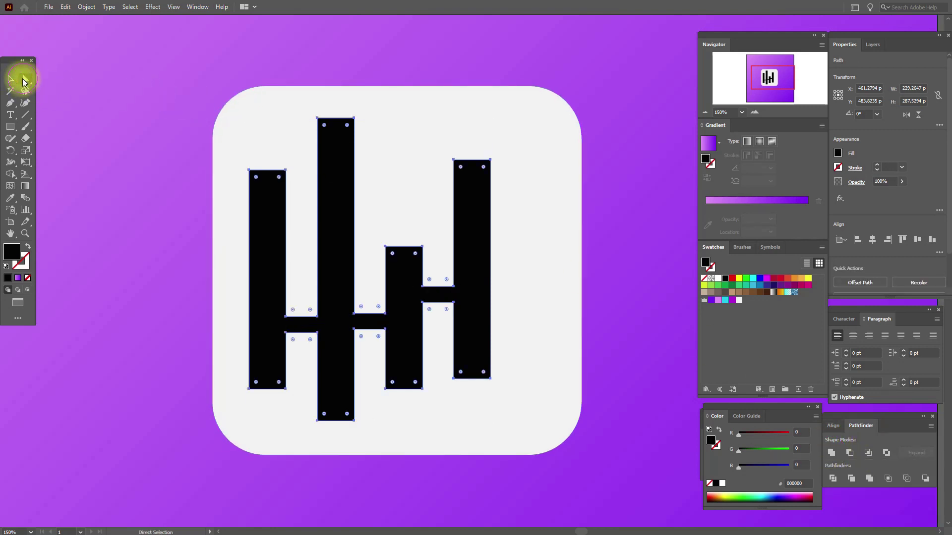
# Round all corners slightly and select the left and middle bars' end anchors.
pyautogui.moveTo(256, 177); pyautogui.dragTo(267, 211)
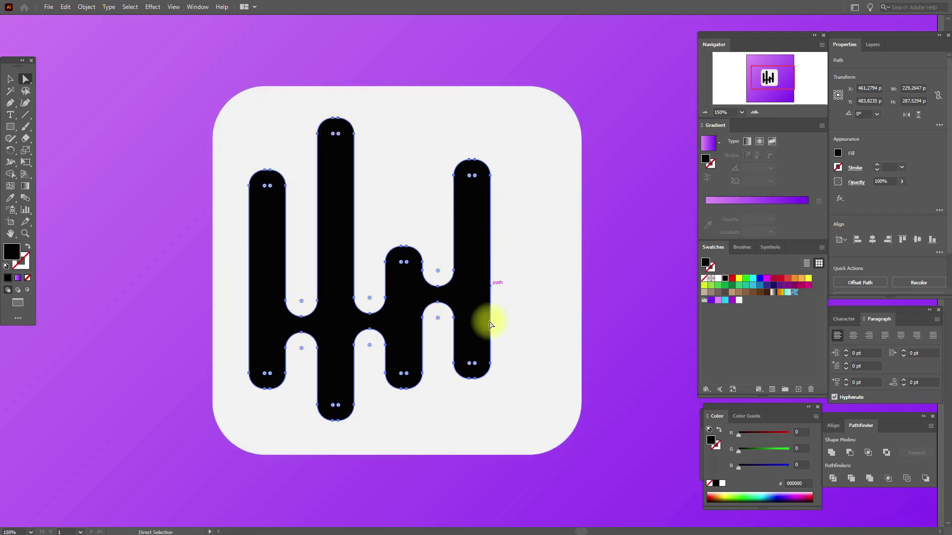
pyautogui.click(271, 189)
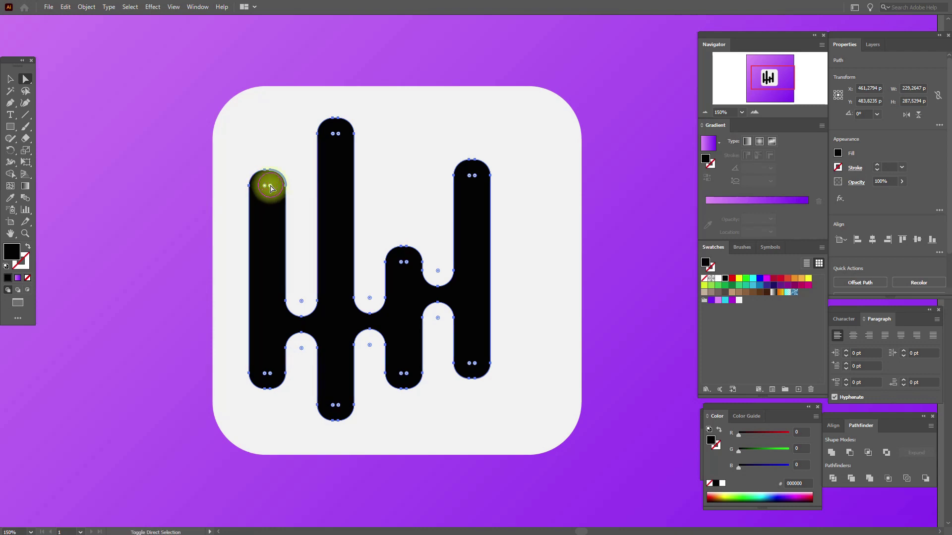
pyautogui.click(267, 377)
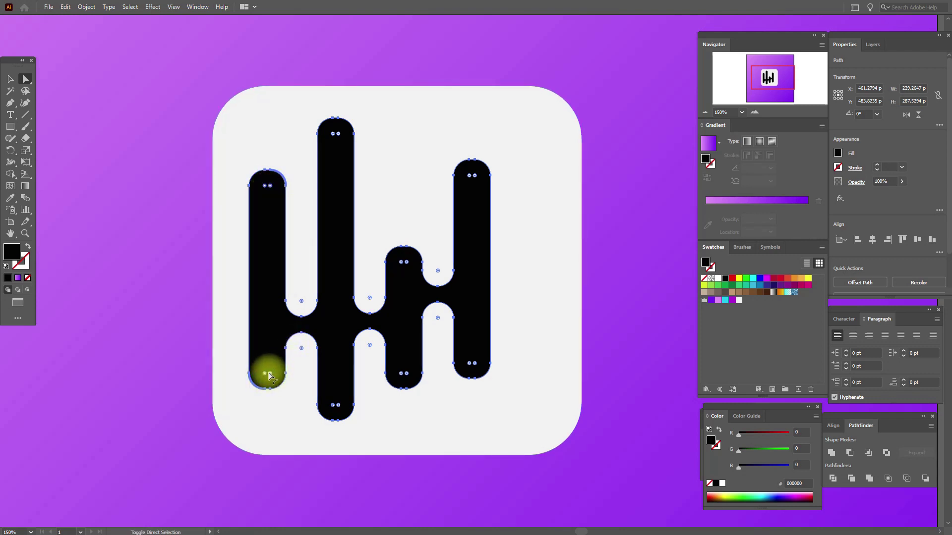
pyautogui.click(269, 187)
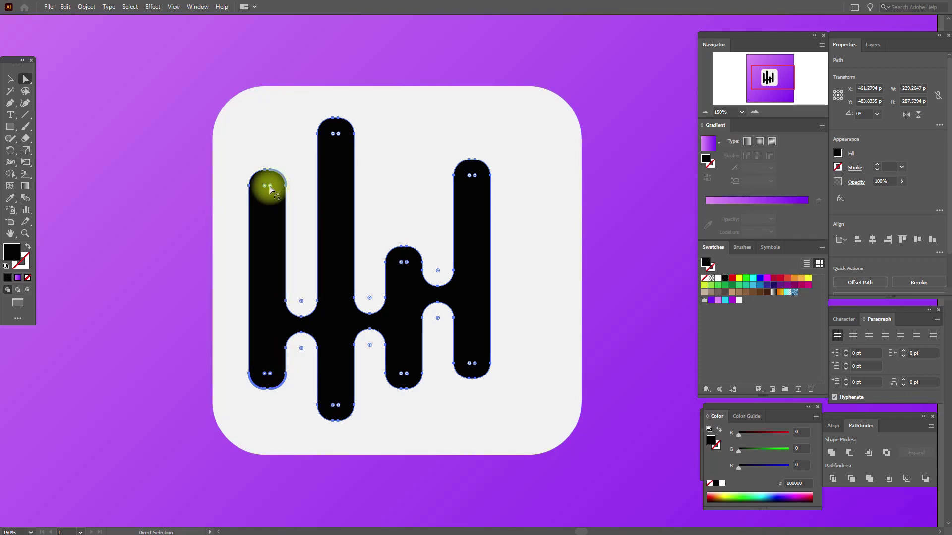
pyautogui.click(333, 138)
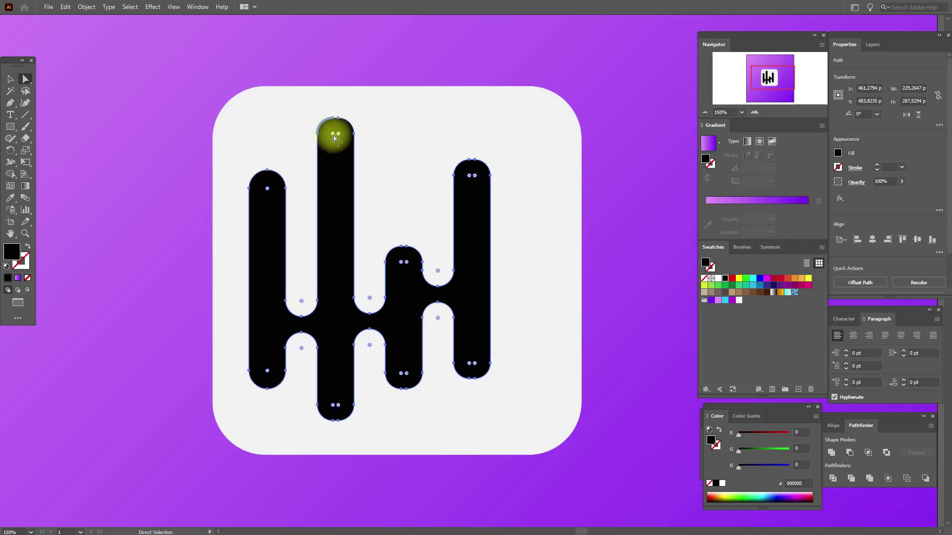
pyautogui.click(333, 407)
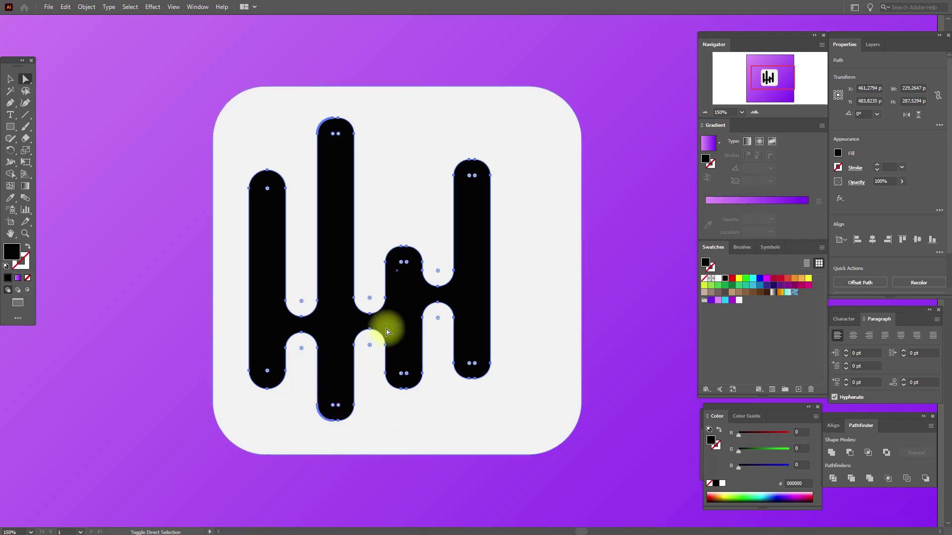
pyautogui.click(335, 139)
# Select the short and right bars' end corners and drag them to full semicircle radius.
pyautogui.click(401, 266)
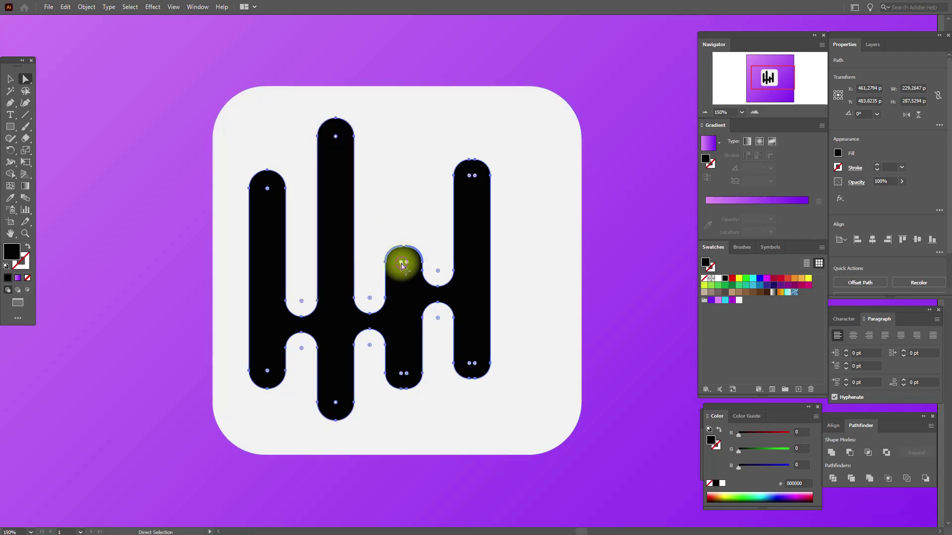
pyautogui.click(408, 266)
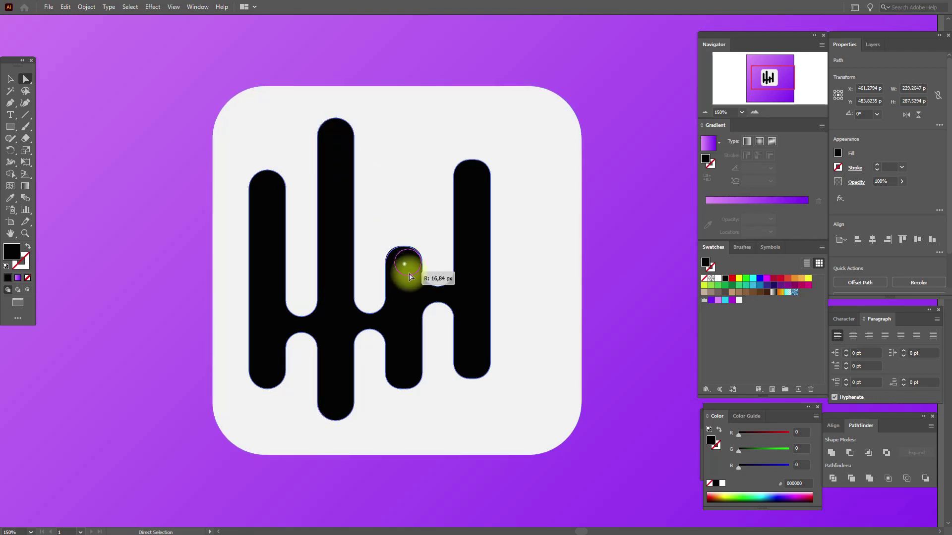
pyautogui.click(402, 374)
pyautogui.click(404, 377)
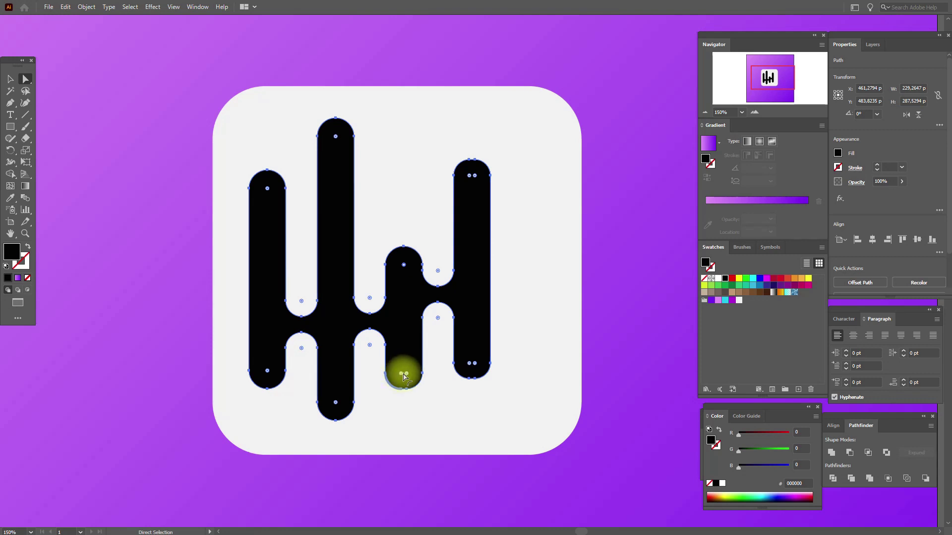
pyautogui.click(404, 375)
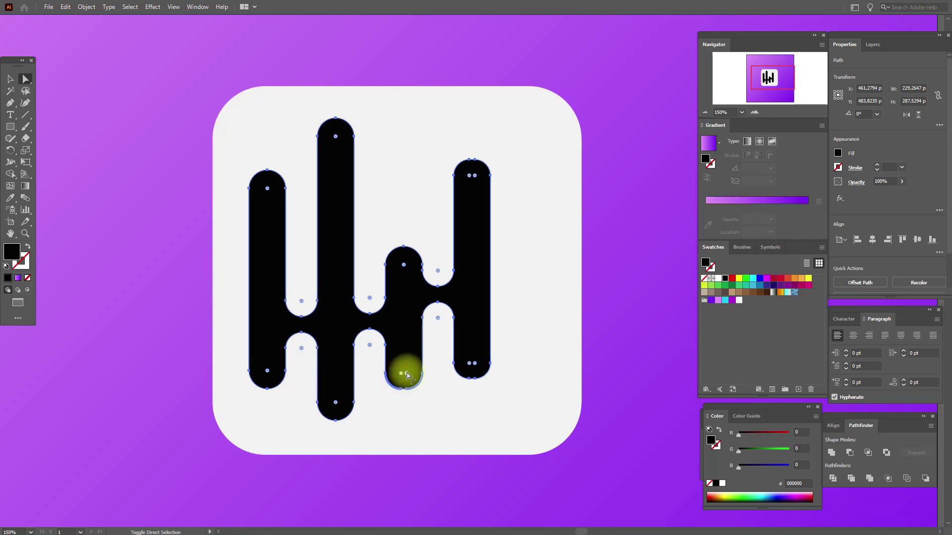
pyautogui.click(478, 177)
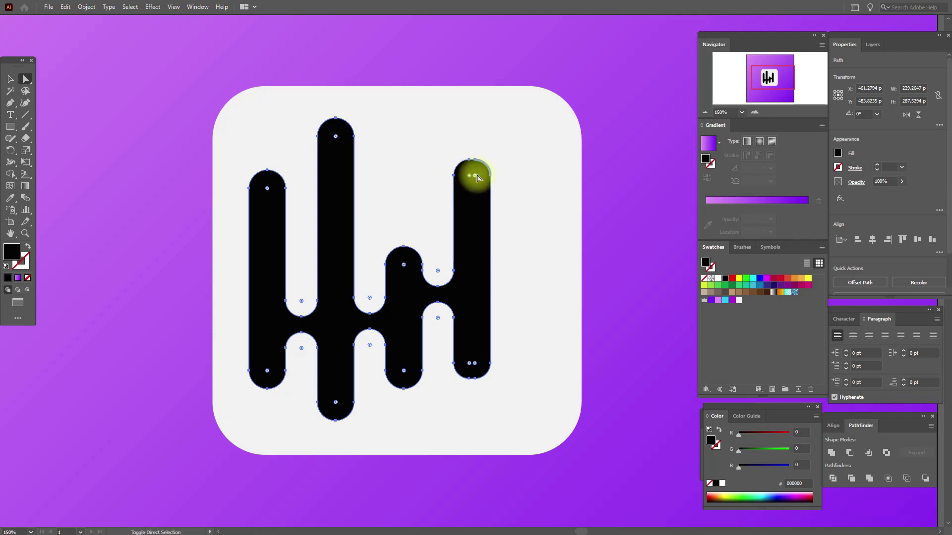
pyautogui.click(472, 366)
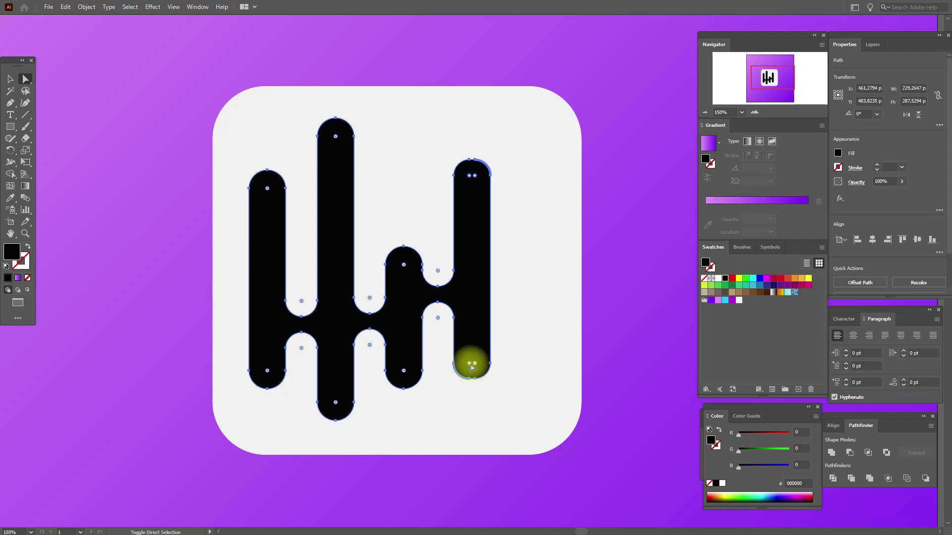
pyautogui.click(476, 366)
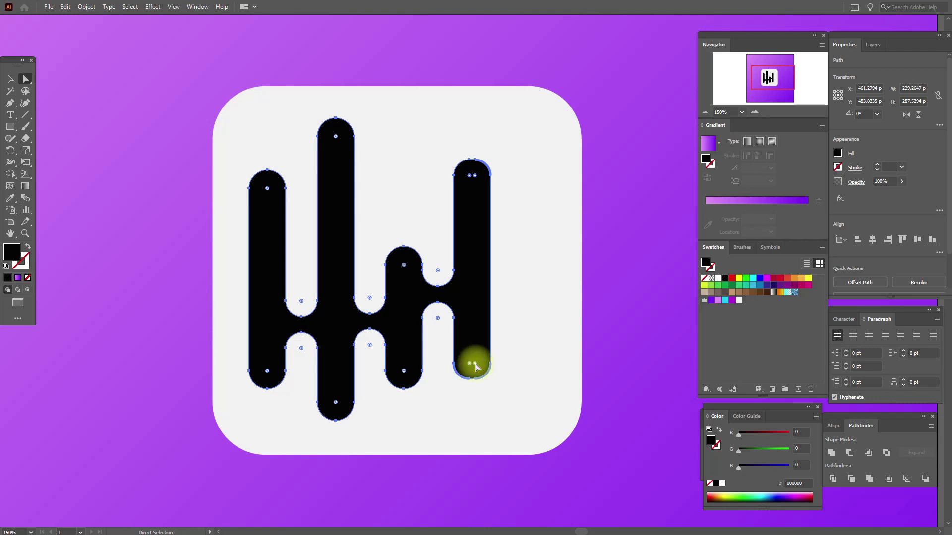
pyautogui.moveTo(475, 366); pyautogui.dragTo(483, 342)
pyautogui.click(589, 340)
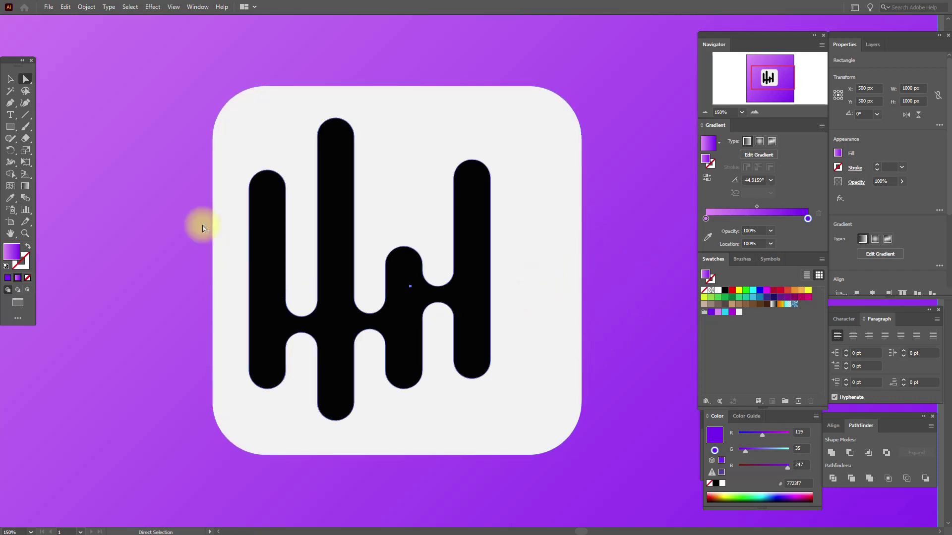
# Create a 35 × 100 px gradient rectangle and move it beside the logo.
pyautogui.click(10, 127)
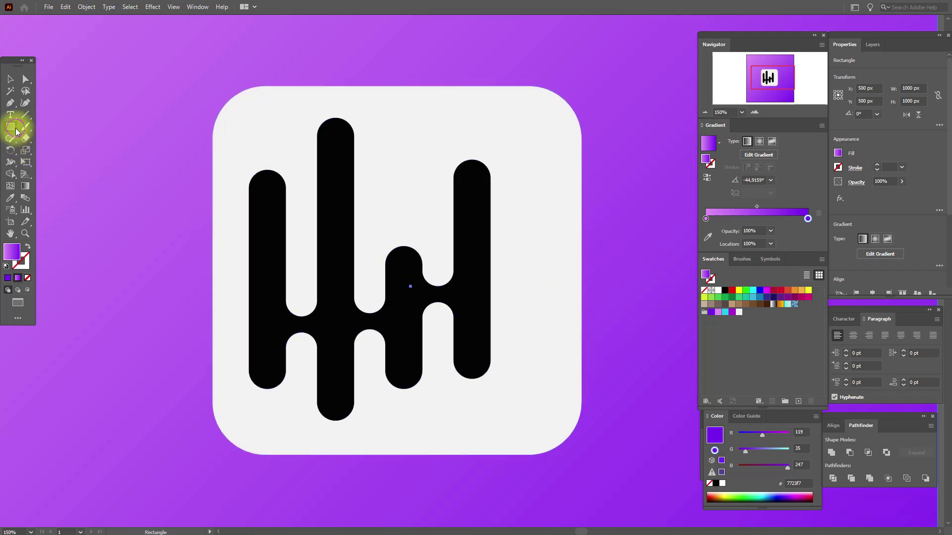
pyautogui.click(544, 219)
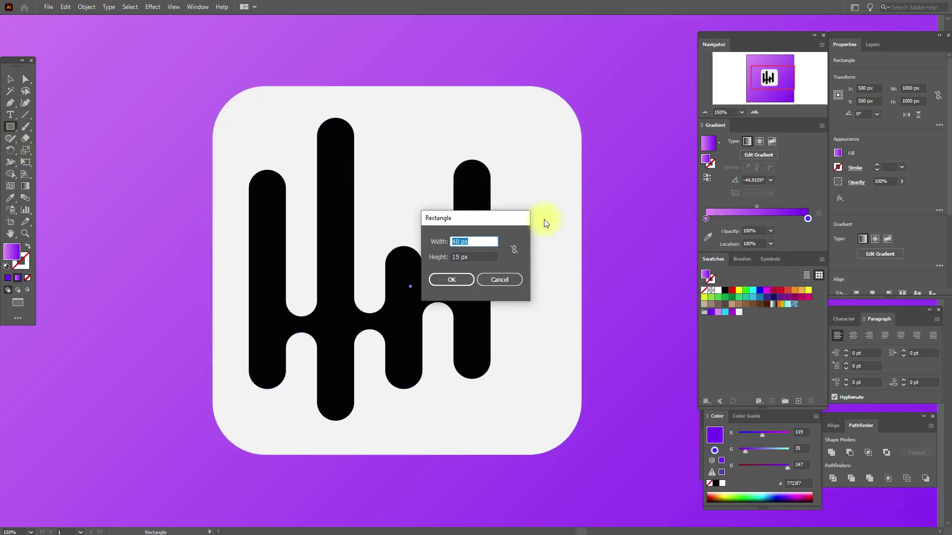
pyautogui.press('Tab')
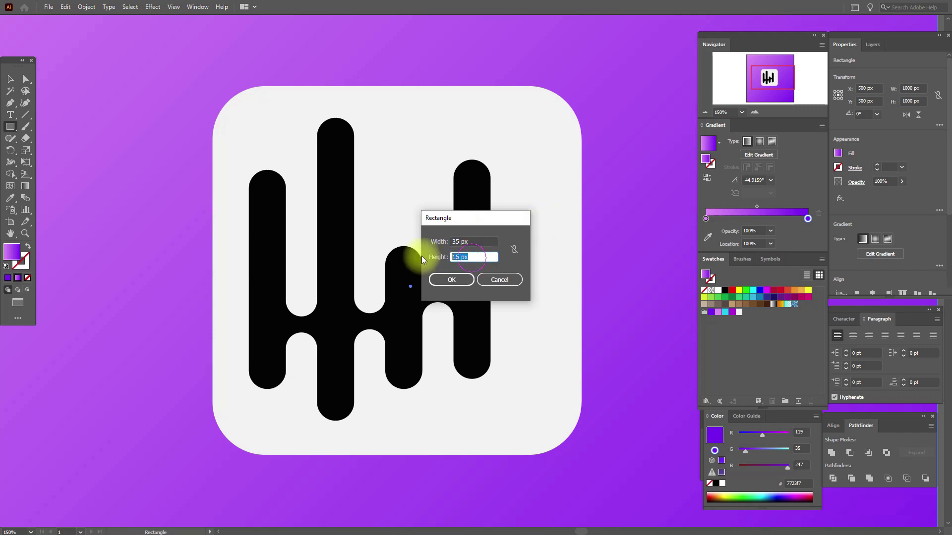
pyautogui.click(448, 279)
pyautogui.click(11, 79)
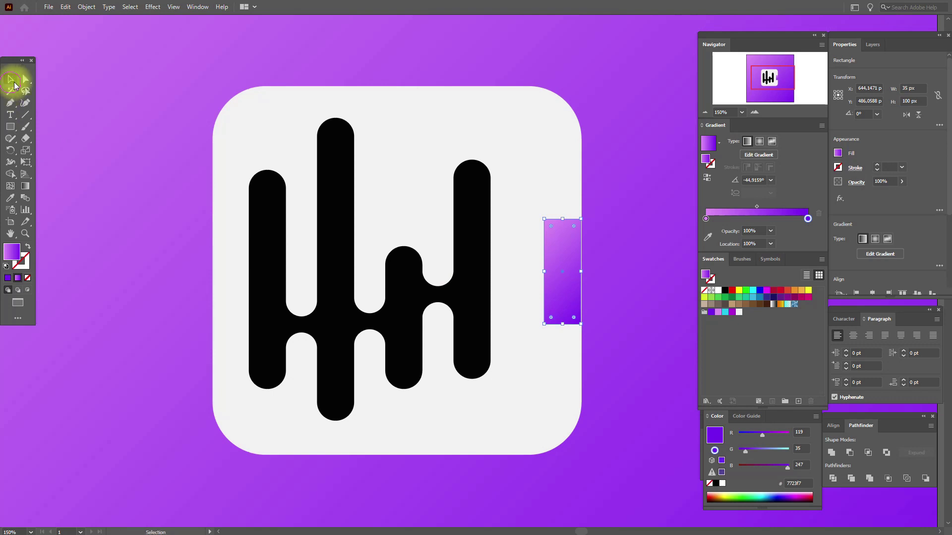
pyautogui.moveTo(544, 235); pyautogui.dragTo(532, 206)
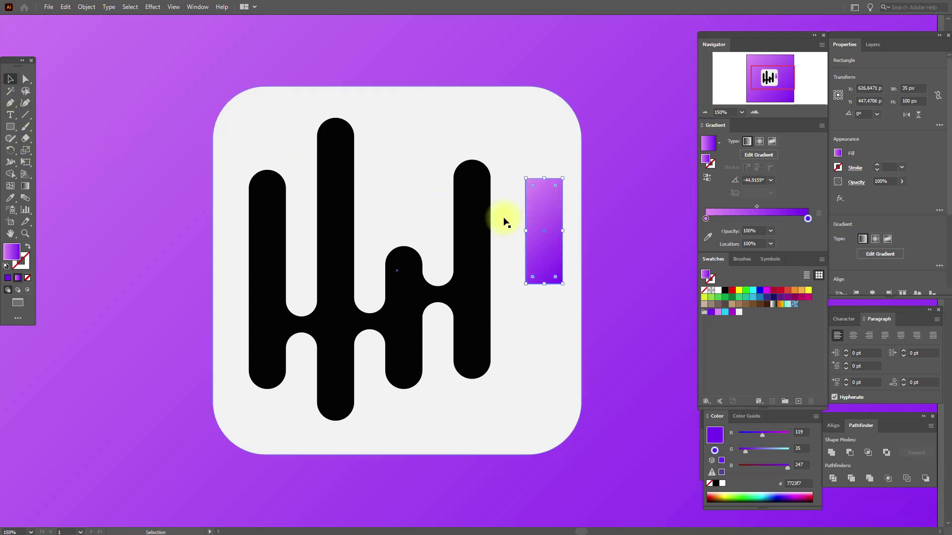
# Resize and stack the two gradient rectangles with a small gap, then select both.
pyautogui.press('a')
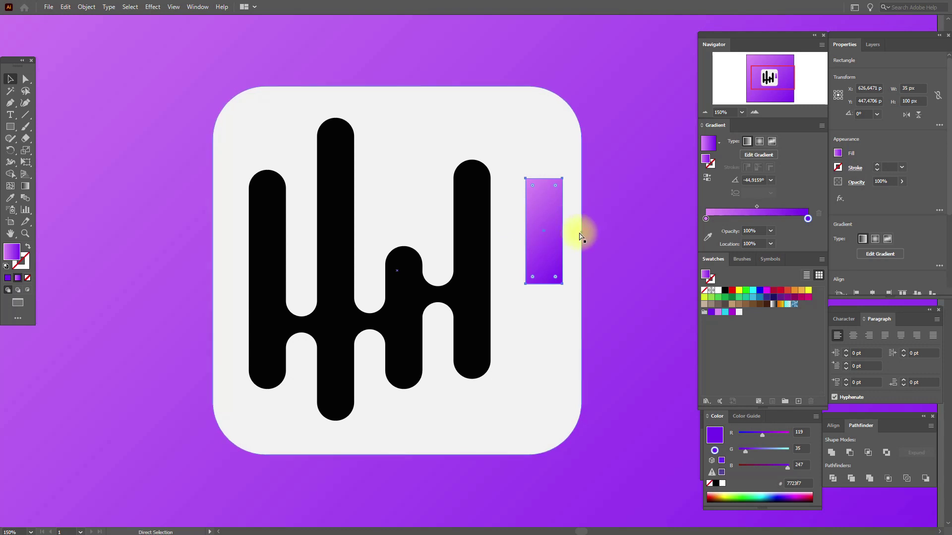
pyautogui.press('v')
pyautogui.moveTo(547, 179); pyautogui.dragTo(548, 311)
pyautogui.click(547, 283)
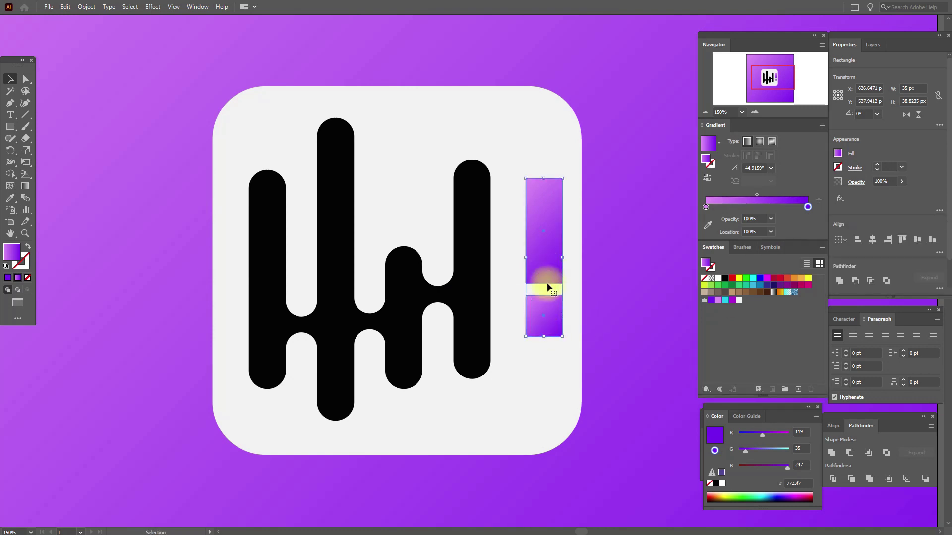
pyautogui.click(578, 264)
pyautogui.click(547, 274)
pyautogui.moveTo(545, 283); pyautogui.dragTo(544, 257)
pyautogui.moveTo(546, 301); pyautogui.dragTo(546, 282)
pyautogui.keyDown('shift'); pyautogui.click(542, 243); pyautogui.keyUp('shift')
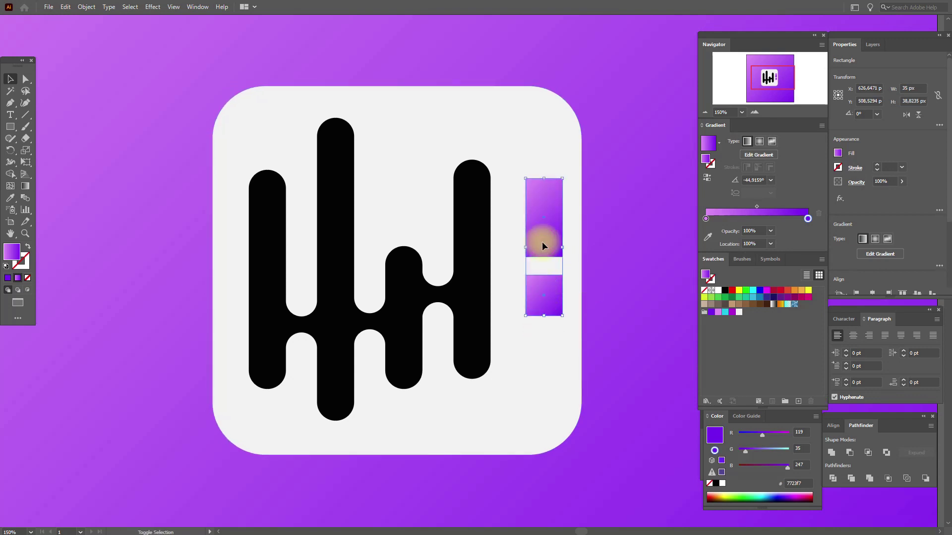
pyautogui.click(830, 425)
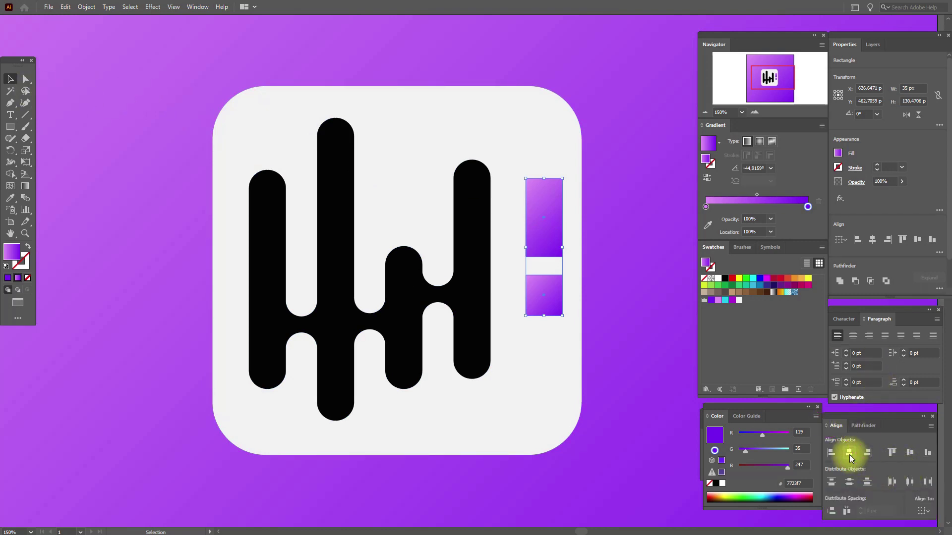
# Fully round both rectangles' corners, group them, and fill them black.
pyautogui.click(26, 79)
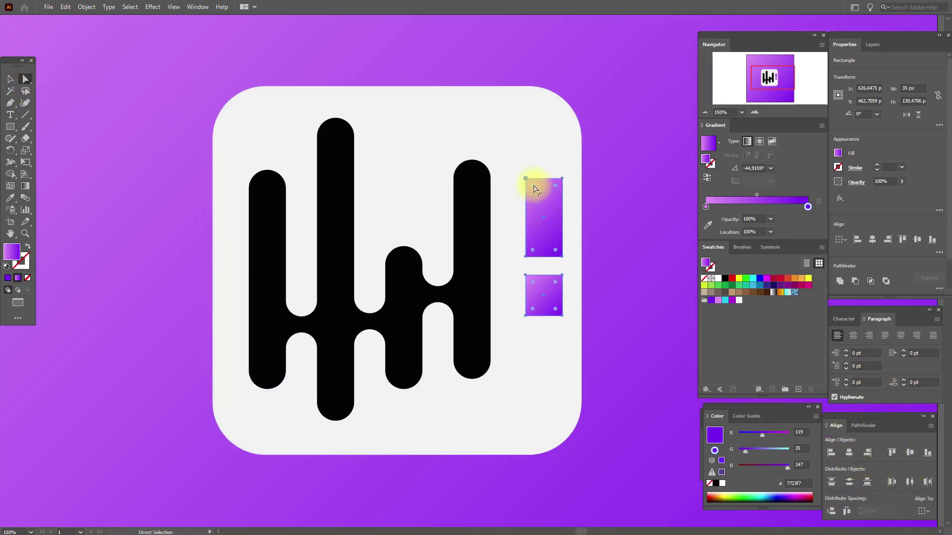
pyautogui.moveTo(533, 187); pyautogui.dragTo(542, 209)
pyautogui.click(10, 79)
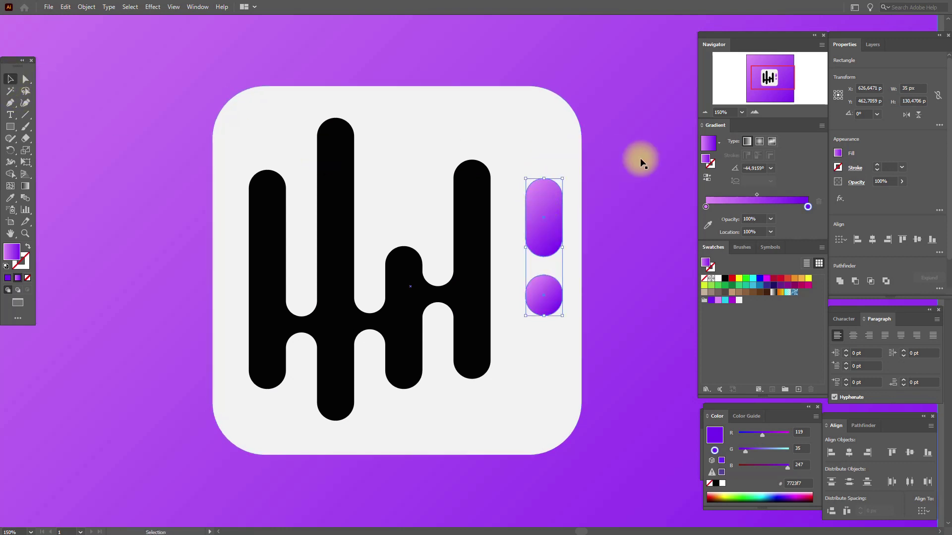
pyautogui.hotkey('ctrl', 'g')
pyautogui.hotkey('shift', 'ctrl', 'F9')
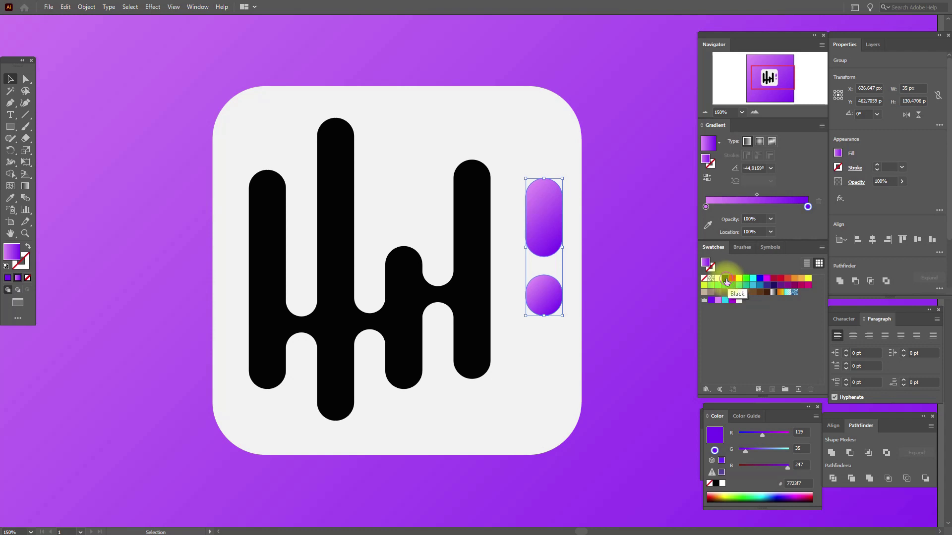
pyautogui.click(727, 281)
# Try distributing the waveform, pill and dot, undo it, and group the pill and dot.
pyautogui.keyDown('shift'); pyautogui.click(482, 303); pyautogui.keyUp('shift')
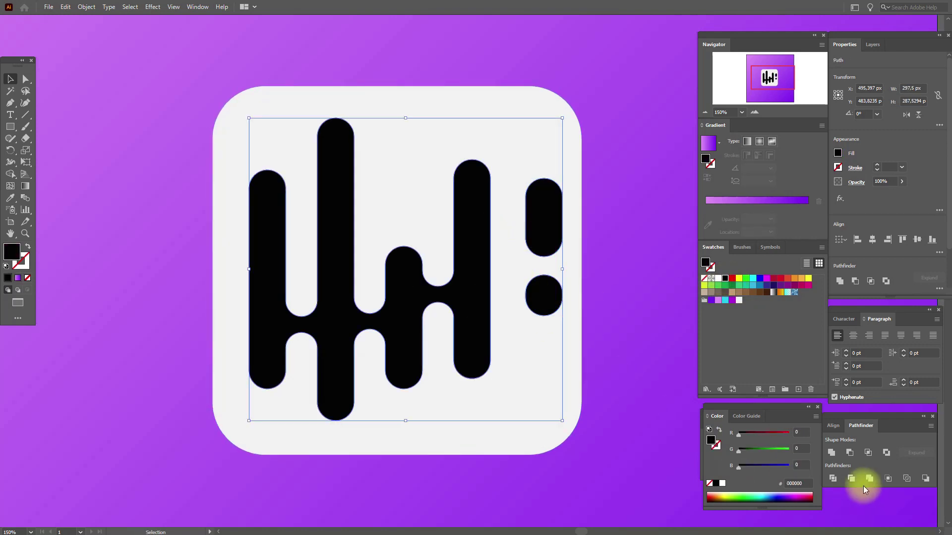
pyautogui.click(832, 426)
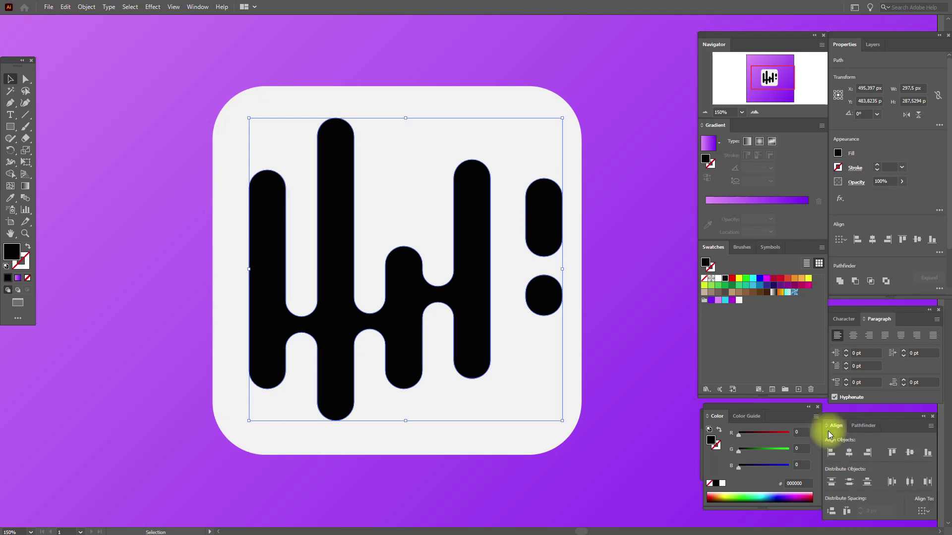
pyautogui.click(909, 482)
pyautogui.hotkey('ctrl', 'z')
pyautogui.moveTo(571, 168); pyautogui.dragTo(503, 315)
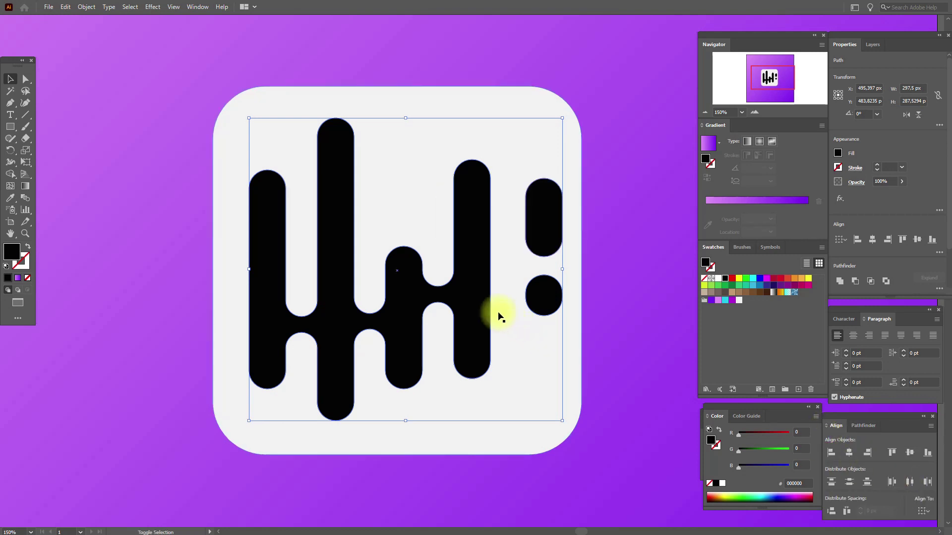
pyautogui.rightClick(540, 293)
pyautogui.click(569, 355)
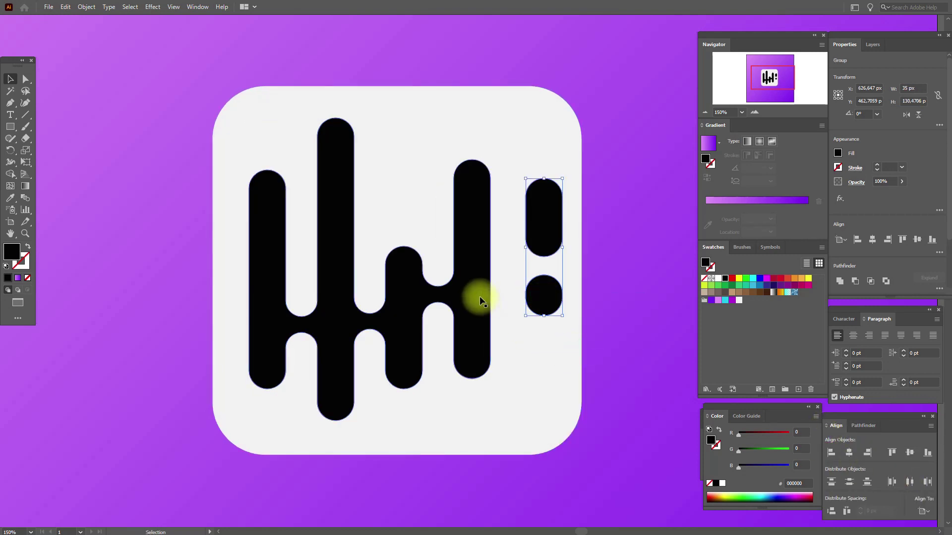
# Shrink the whole logo to about 280 × 271 px and nudge it into place.
pyautogui.keyDown('shift'); pyautogui.click(480, 296); pyautogui.keyUp('shift')
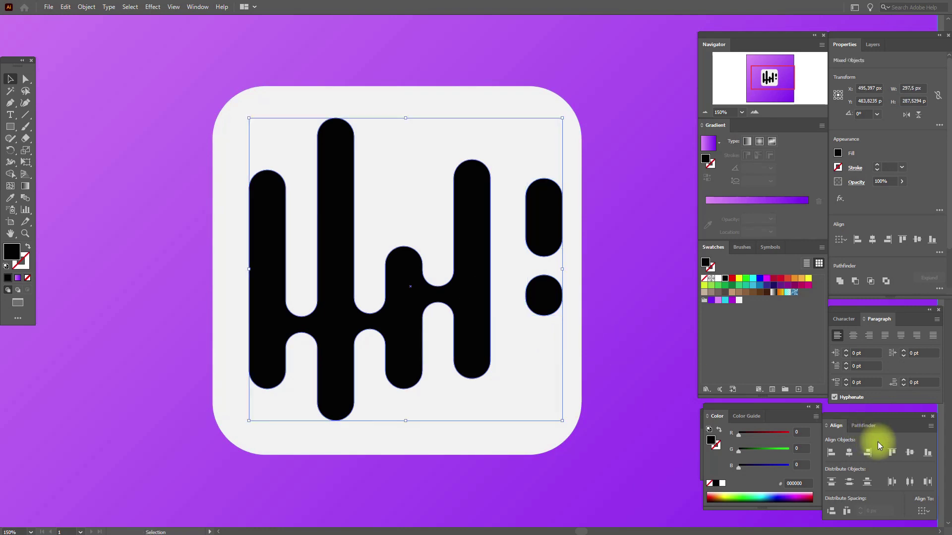
pyautogui.click(914, 481)
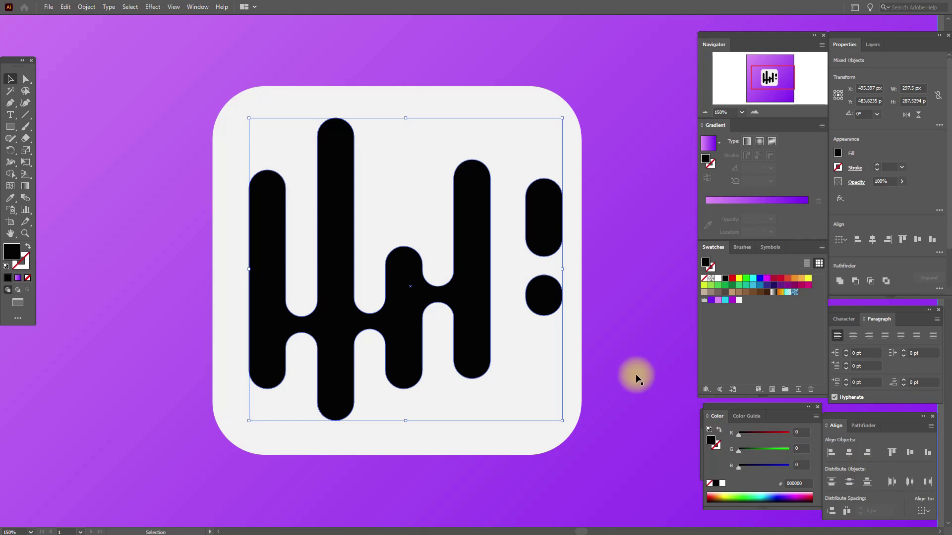
pyautogui.moveTo(405, 421); pyautogui.dragTo(406, 411)
pyautogui.moveTo(406, 119); pyautogui.dragTo(405, 126)
pyautogui.press('Down')
pyautogui.press('Left')
pyautogui.press('Left')
pyautogui.press('Left')
pyautogui.press('Left')
pyautogui.press('Left')
pyautogui.press('Left')
pyautogui.press('Left')
pyautogui.press('Left')
pyautogui.press('Left')
pyautogui.press('Left')
pyautogui.press('Left')
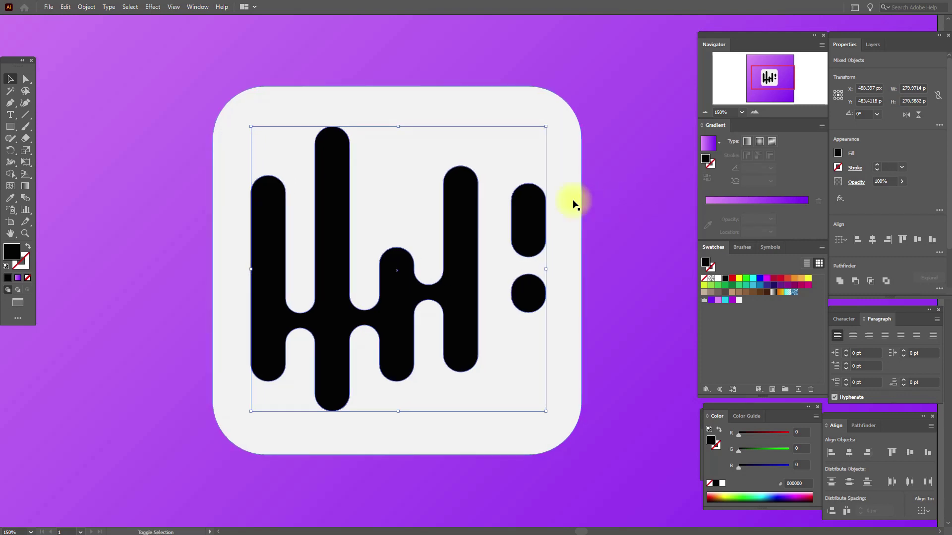
pyautogui.rightClick(527, 214)
# Group the waveform, pill and dot, then align them horizontally and vertically centred on the white tile.
pyautogui.click(554, 290)
pyautogui.keyDown('shift'); pyautogui.click(562, 277); pyautogui.keyUp('shift')
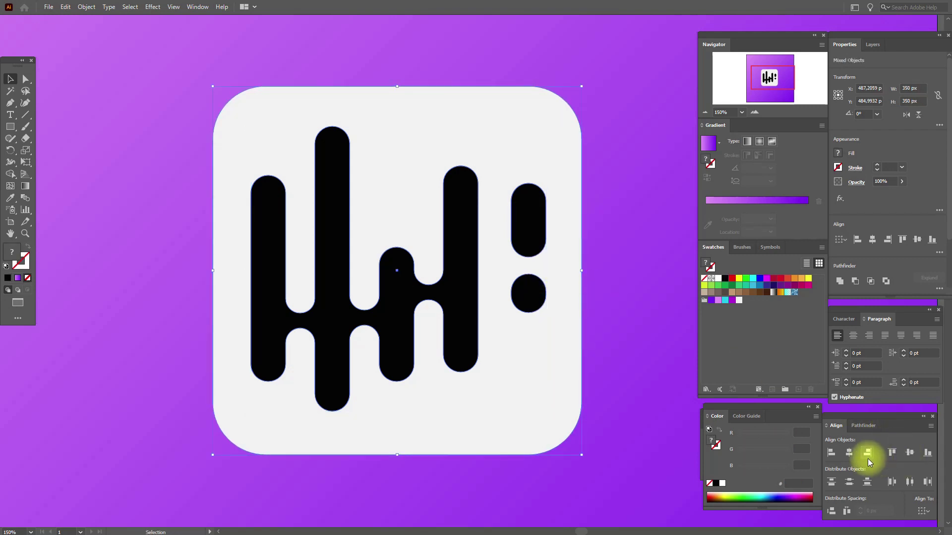
pyautogui.click(851, 453)
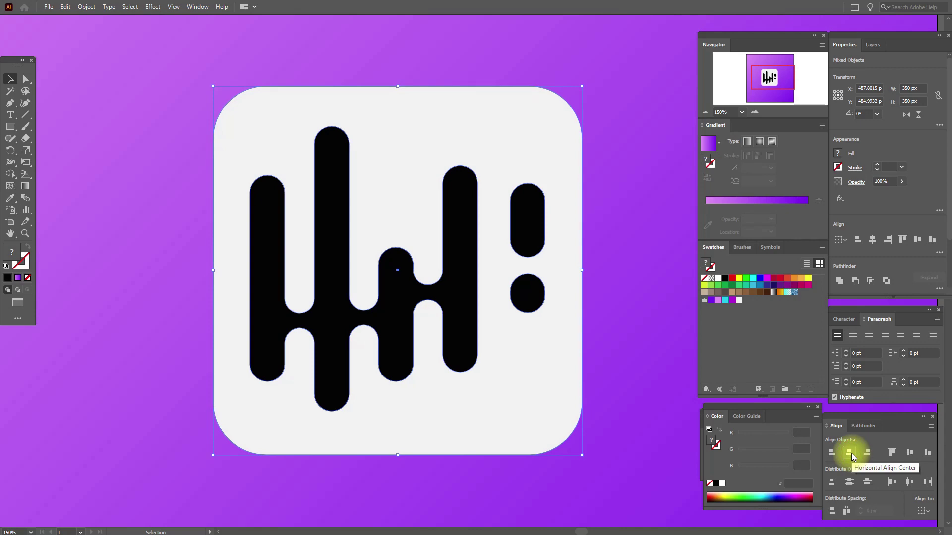
pyautogui.click(916, 455)
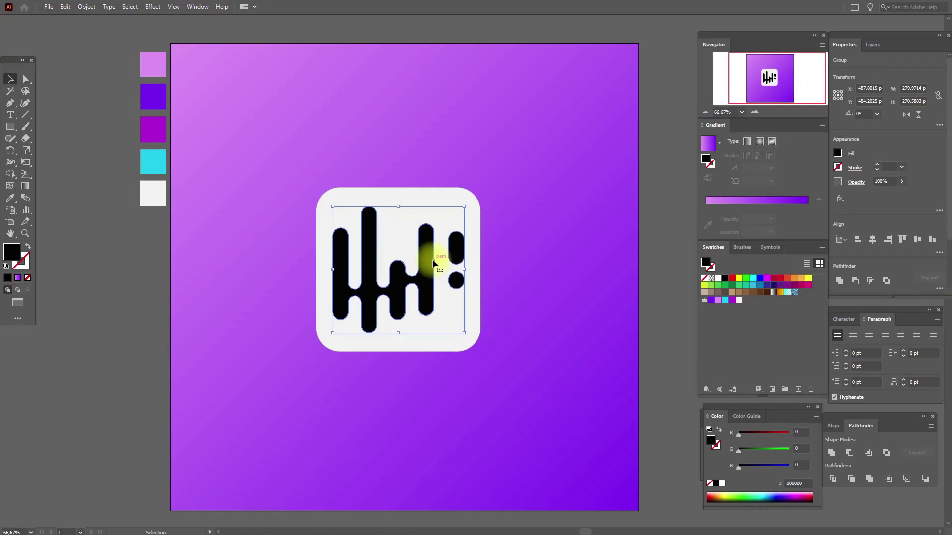
# Fill the logo with a purple-to-cyan gradient running left to right across the mark.
pyautogui.click(711, 149)
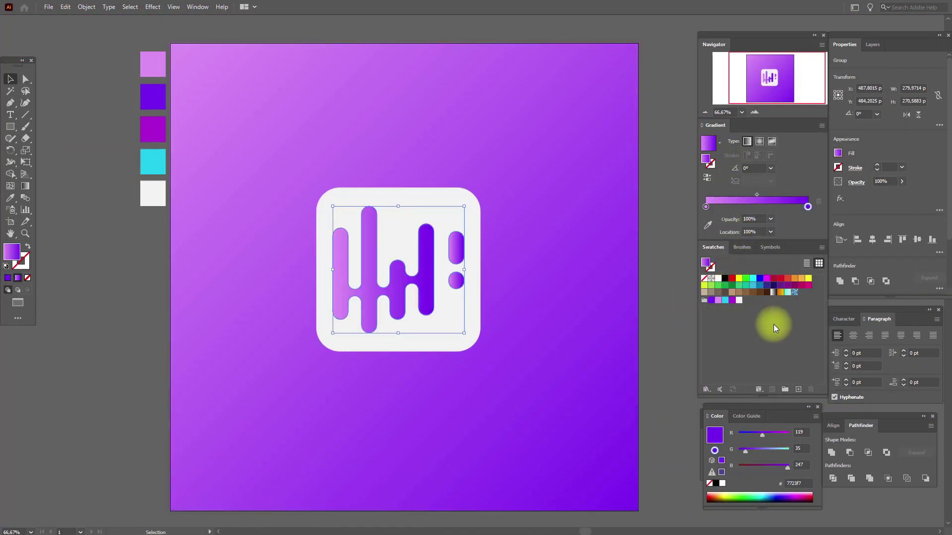
pyautogui.moveTo(730, 300); pyautogui.dragTo(706, 207)
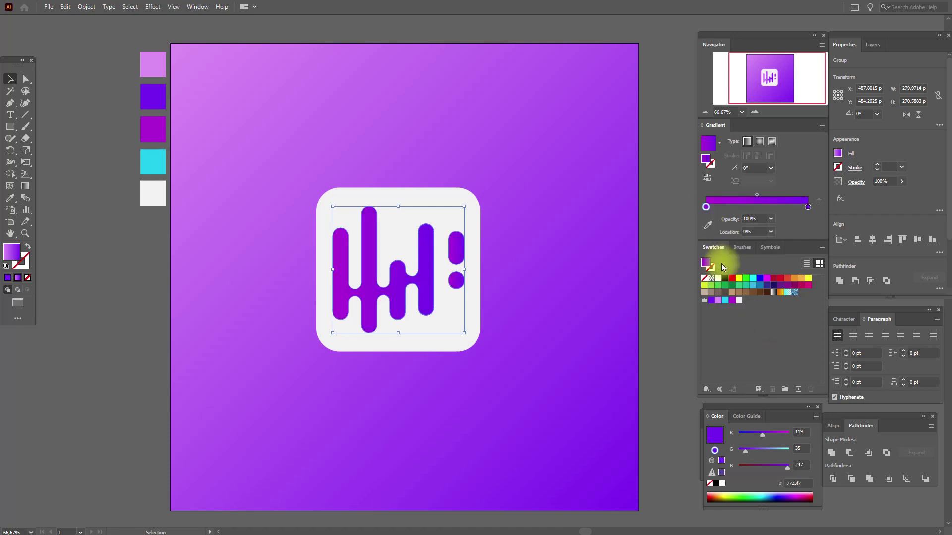
pyautogui.moveTo(725, 300); pyautogui.dragTo(808, 207)
pyautogui.click(26, 186)
pyautogui.moveTo(222, 276); pyautogui.dragTo(498, 277)
# Shift the middle, top and bottom parts' gradients rightward so the bars read mostly purple.
pyautogui.click(383, 281)
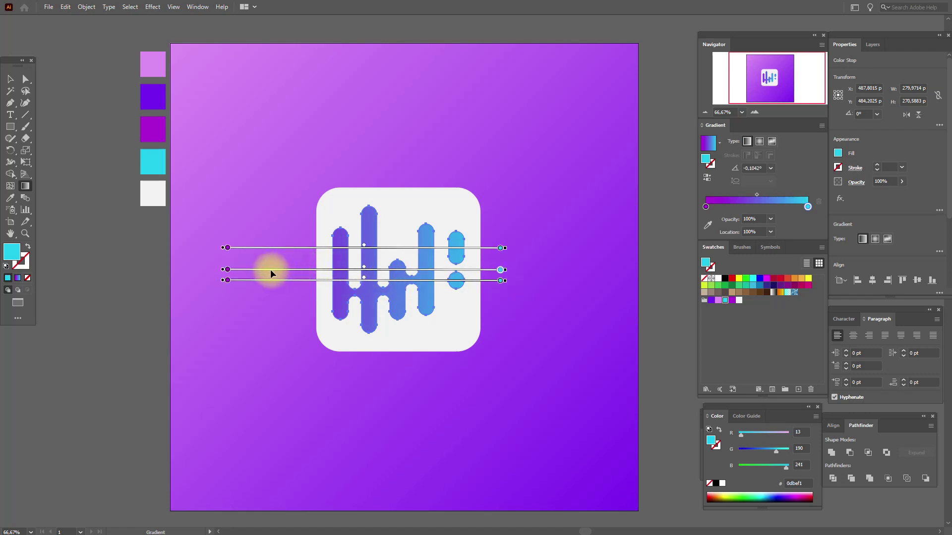
pyautogui.moveTo(267, 269); pyautogui.dragTo(394, 273)
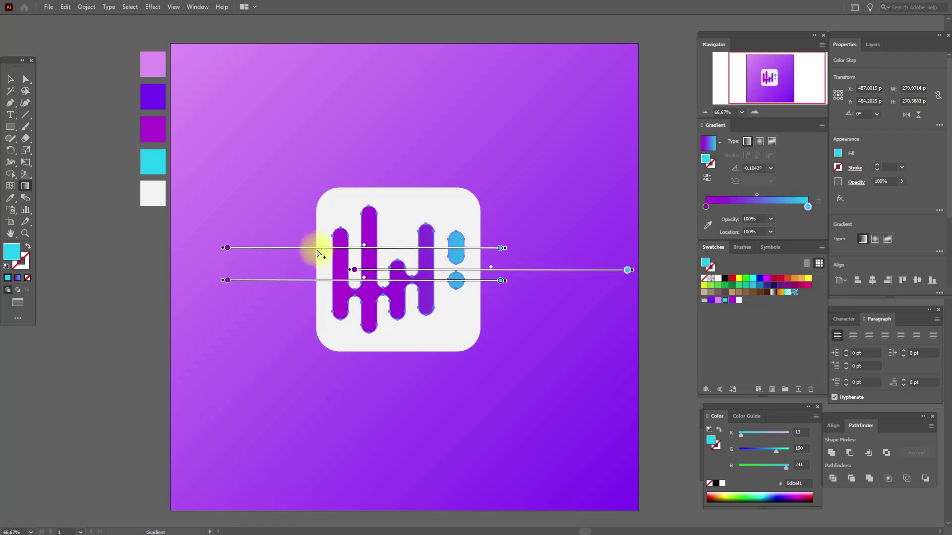
pyautogui.moveTo(318, 250)
pyautogui.mouseDown()
pyautogui.moveTo(421, 253)
pyautogui.moveTo(364, 250)
pyautogui.mouseUp()
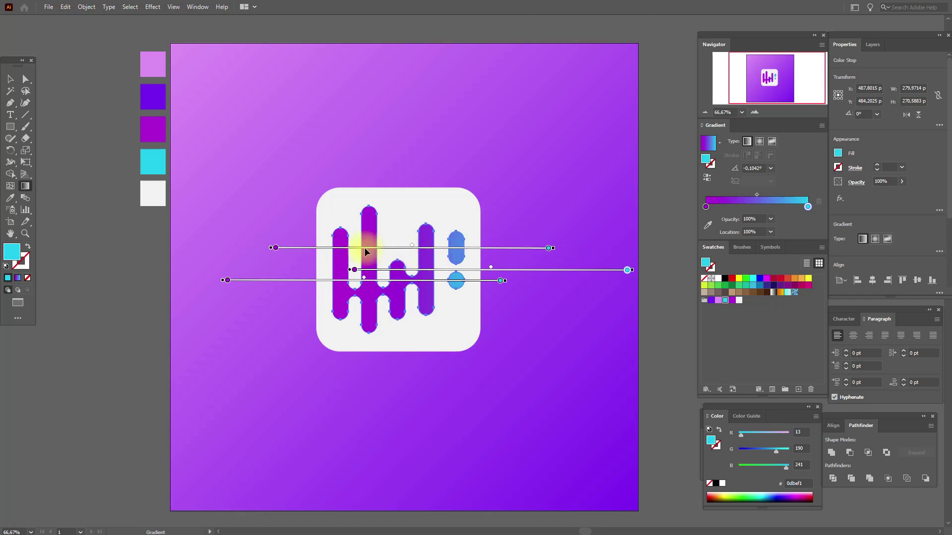
pyautogui.moveTo(299, 280); pyautogui.dragTo(330, 281)
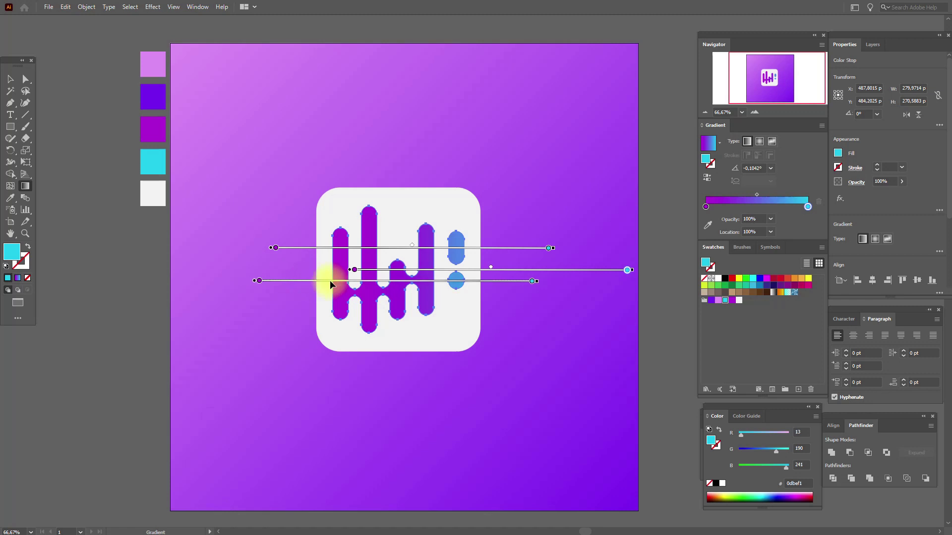
pyautogui.click(10, 79)
pyautogui.click(84, 110)
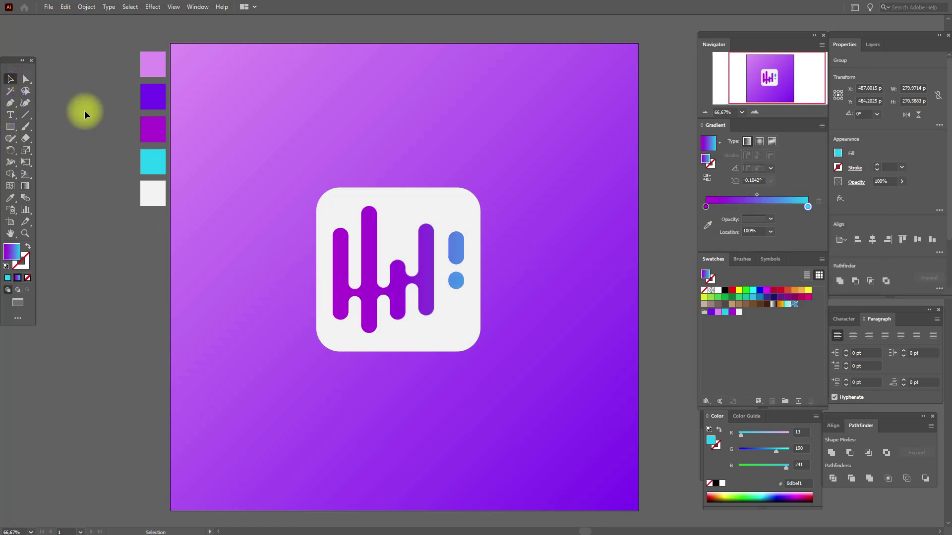
# Pull the logo group's right-bar gradient back so that side fades toward blue.
pyautogui.click(429, 263)
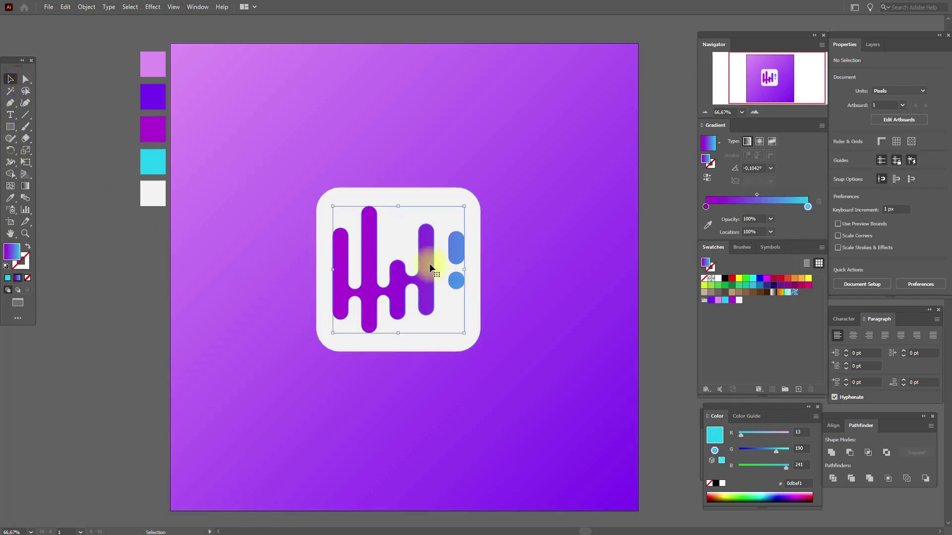
pyautogui.click(30, 188)
pyautogui.click(466, 281)
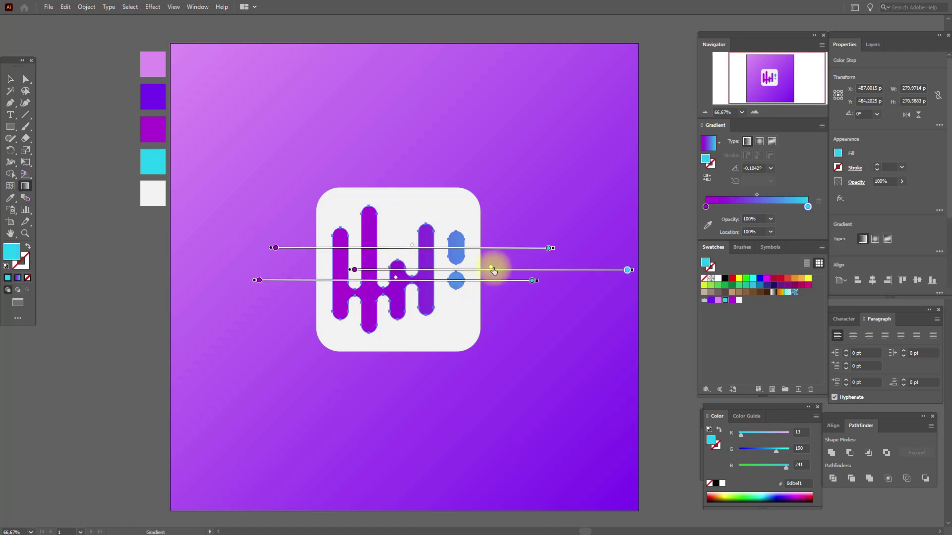
pyautogui.moveTo(492, 270); pyautogui.dragTo(438, 272)
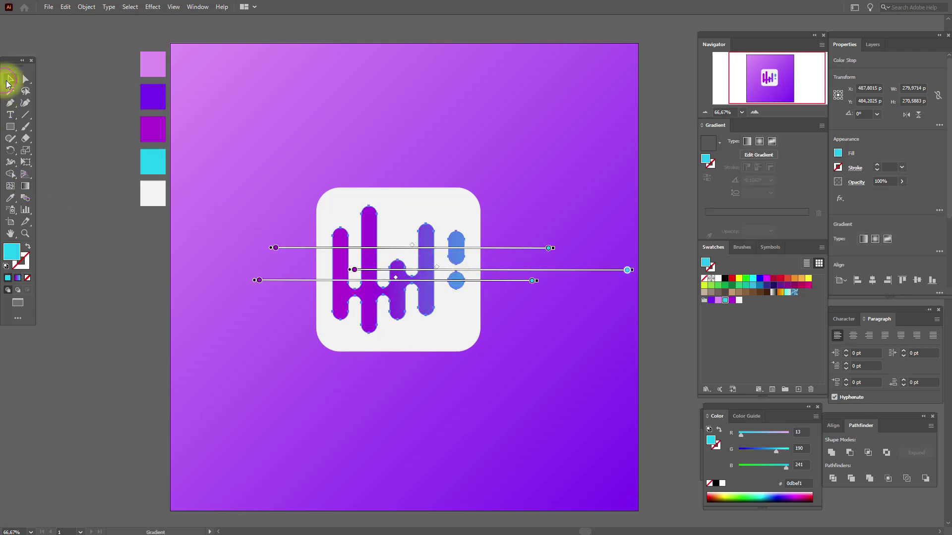
pyautogui.click(10, 80)
pyautogui.click(124, 133)
pyautogui.click(431, 266)
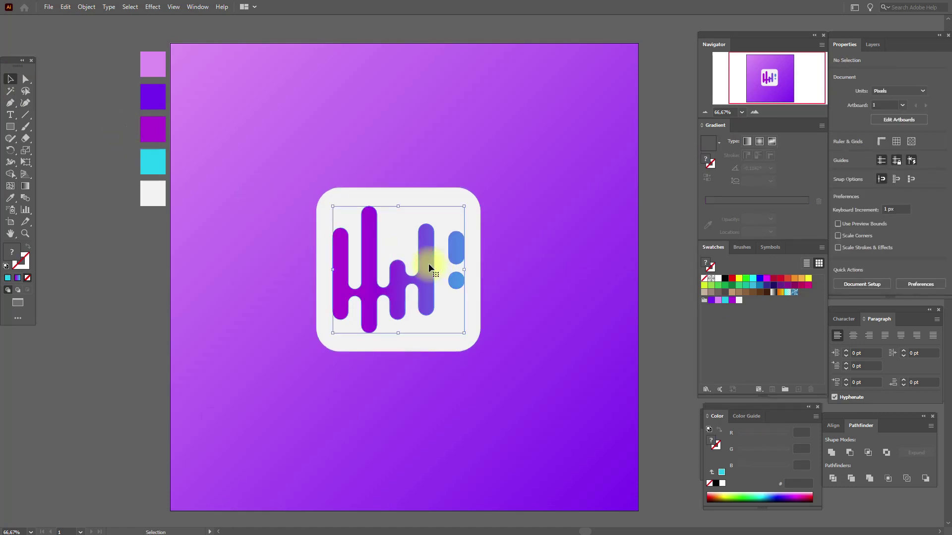
pyautogui.click(27, 186)
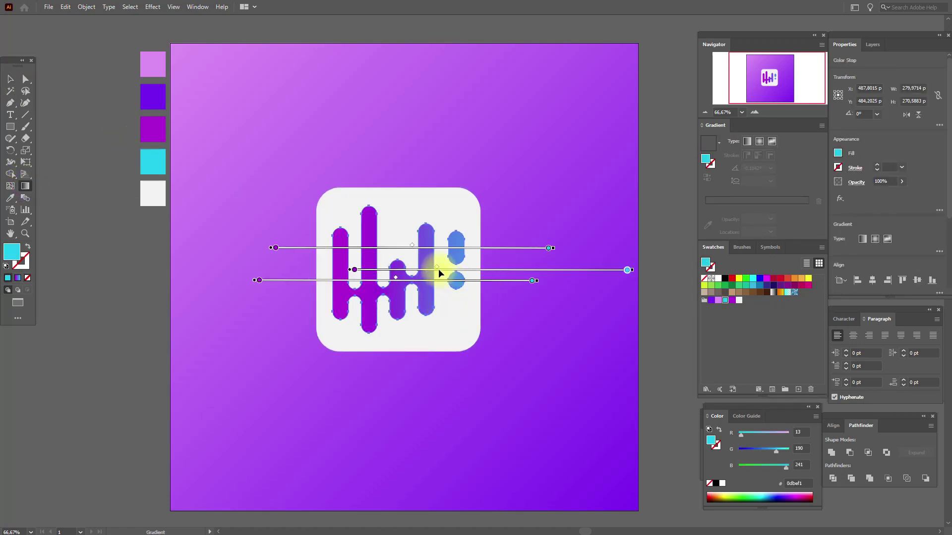
pyautogui.click(10, 79)
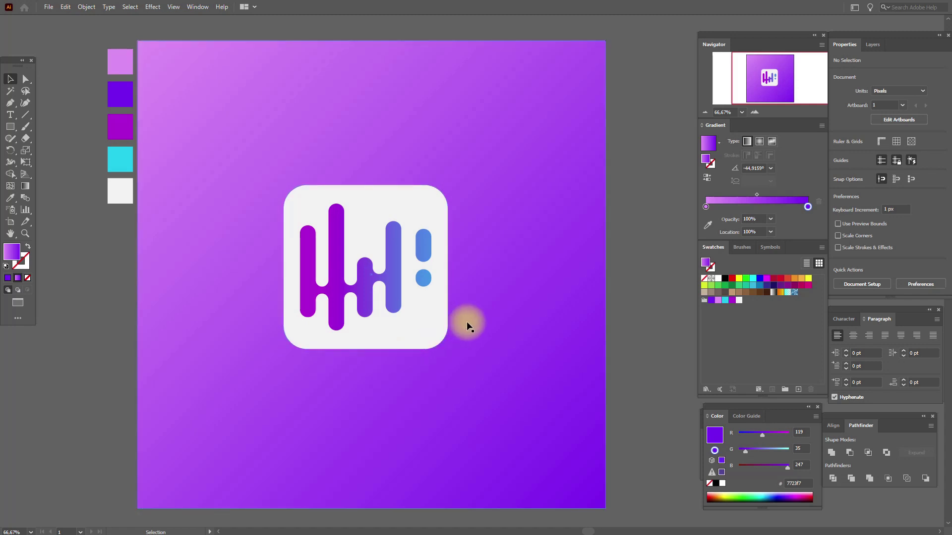
# Show the Layers panel, expand Layer 1, and toggle the background rectangle's visibility off and on.
pyautogui.click(881, 46)
pyautogui.click(859, 60)
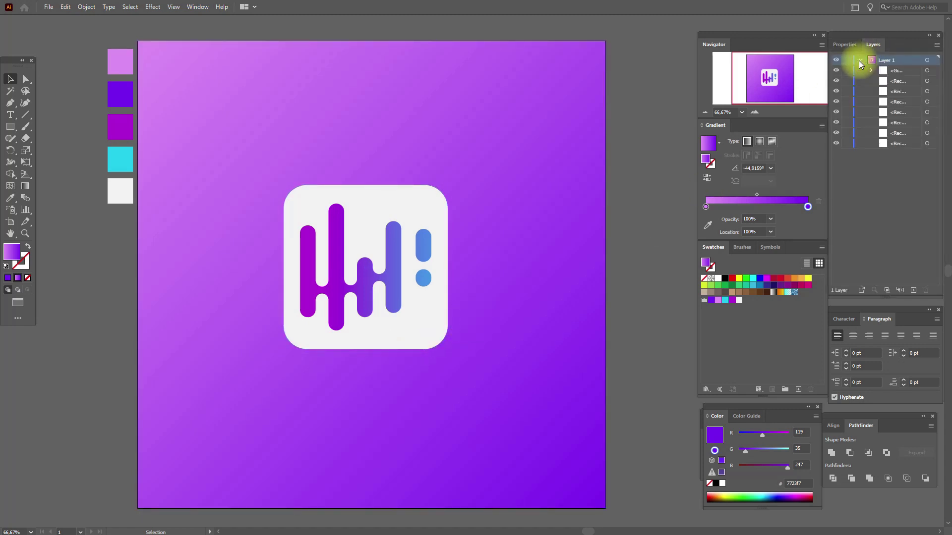
pyautogui.click(836, 92)
pyautogui.click(837, 92)
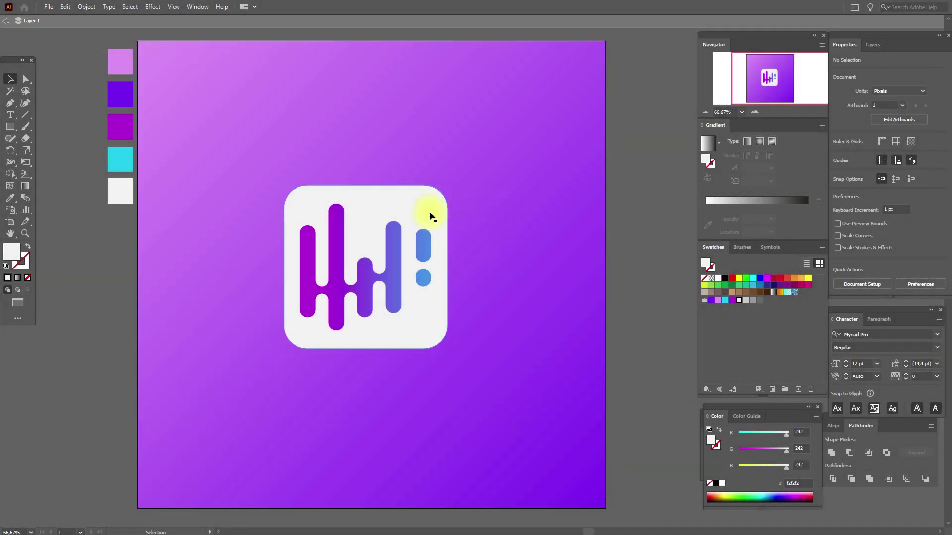
# Send the copied tile one step behind the white tile.
pyautogui.click(430, 215)
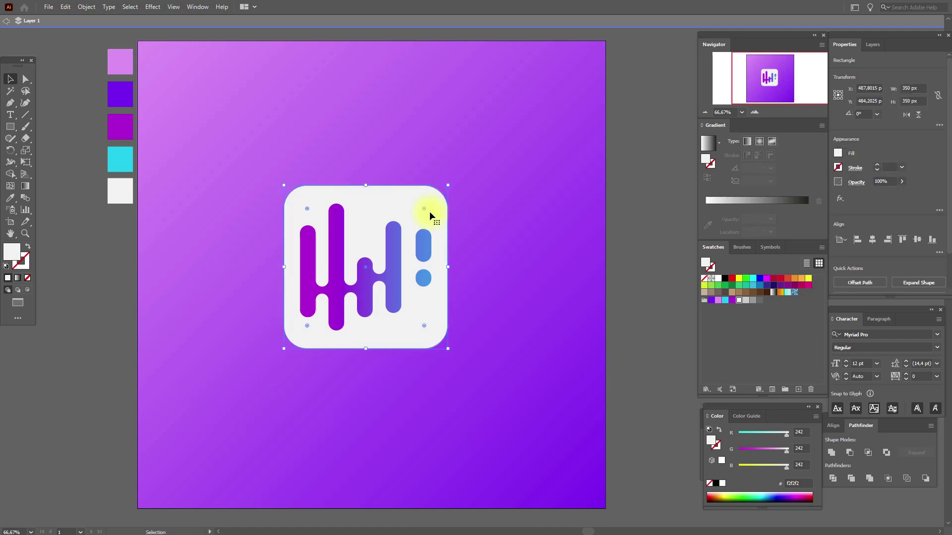
pyautogui.rightClick(429, 212)
pyautogui.moveTo(507, 418)
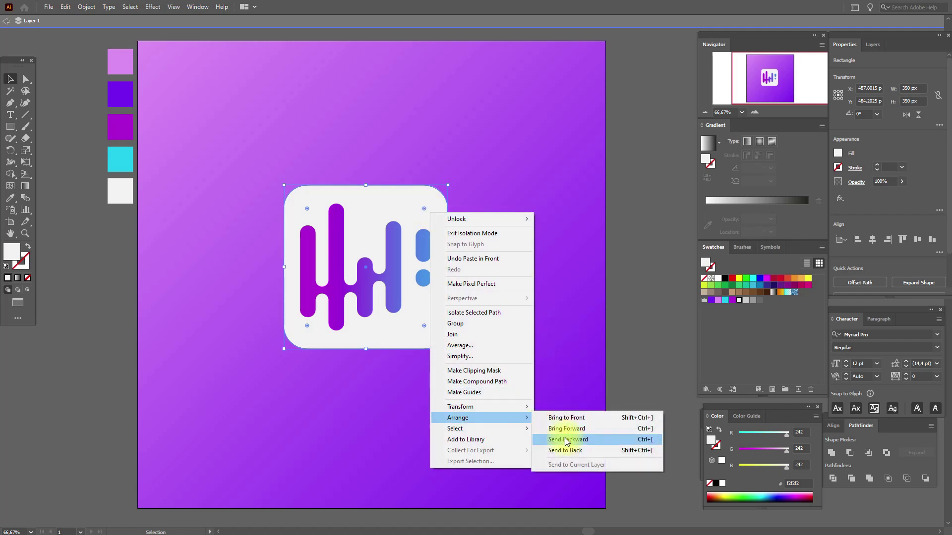
pyautogui.click(565, 439)
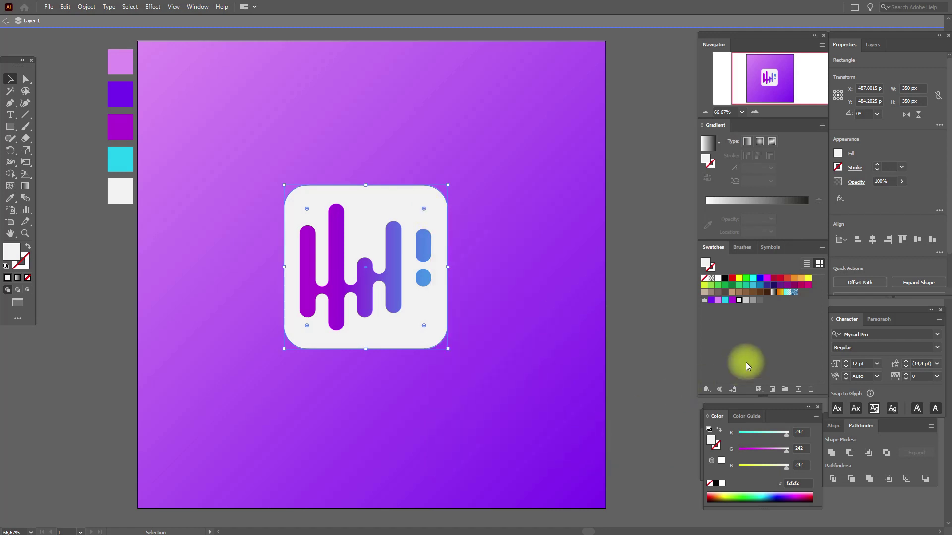
# Fill the copy light grey and nudge it down and to the right.
pyautogui.click(746, 301)
pyautogui.press('Right')
pyautogui.press('Right')
pyautogui.press('Right')
pyautogui.press('Right')
pyautogui.press('Right')
pyautogui.press('Right')
pyautogui.press('Right')
pyautogui.press('Right')
pyautogui.press('Right')
pyautogui.press('Right')
pyautogui.press('Right')
pyautogui.press('Right')
pyautogui.press('Right')
pyautogui.press('Right')
pyautogui.press('Right')
pyautogui.press('Right')
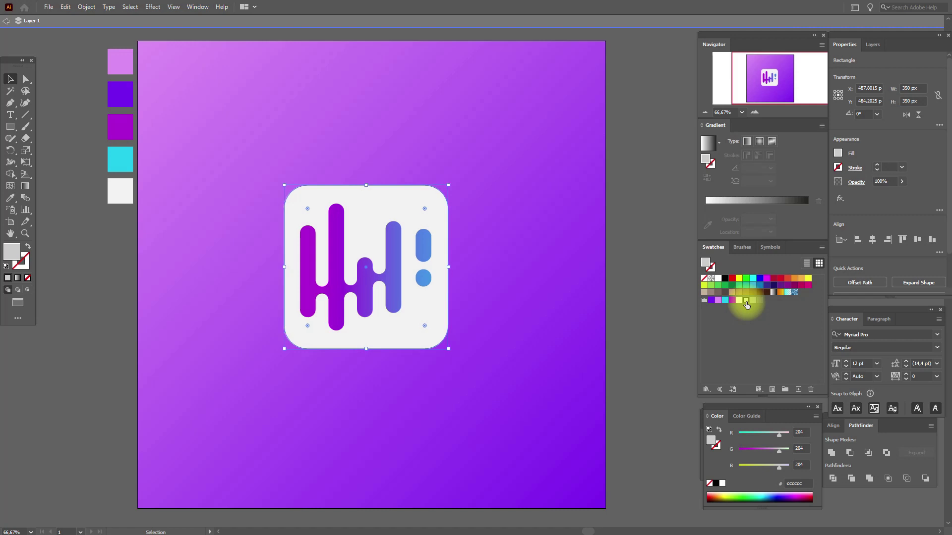
pyautogui.press('Down')
pyautogui.press('Down')
pyautogui.press('Down')
pyautogui.press('Down')
pyautogui.press('Down')
pyautogui.press('Down')
pyautogui.press('Down')
pyautogui.press('Down')
pyautogui.press('Down')
pyautogui.press('Down')
pyautogui.press('Down')
pyautogui.press('Down')
pyautogui.press('Down')
pyautogui.press('Down')
pyautogui.press('Down')
pyautogui.press('Down')
pyautogui.press('Down')
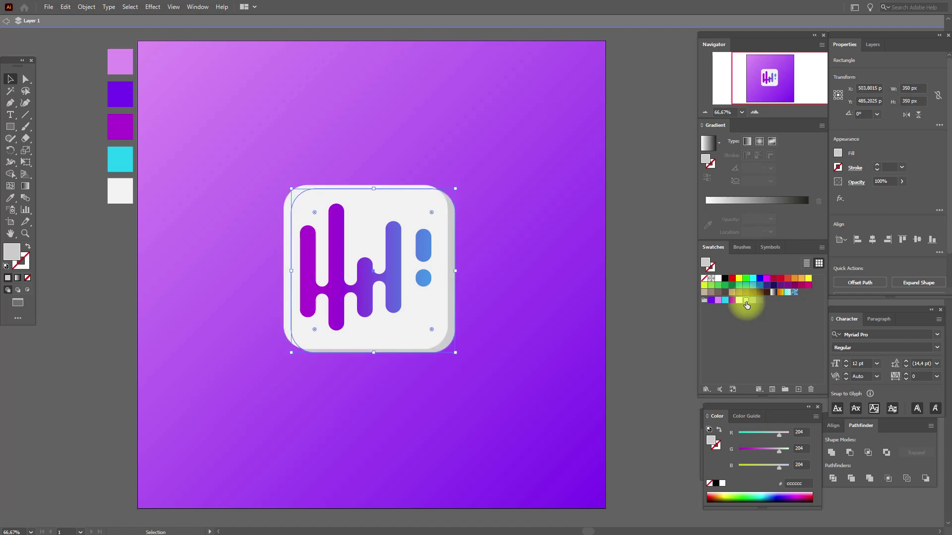
pyautogui.press('Right')
pyautogui.press('Down')
pyautogui.press('Right')
pyautogui.press('Right')
pyautogui.press('Right')
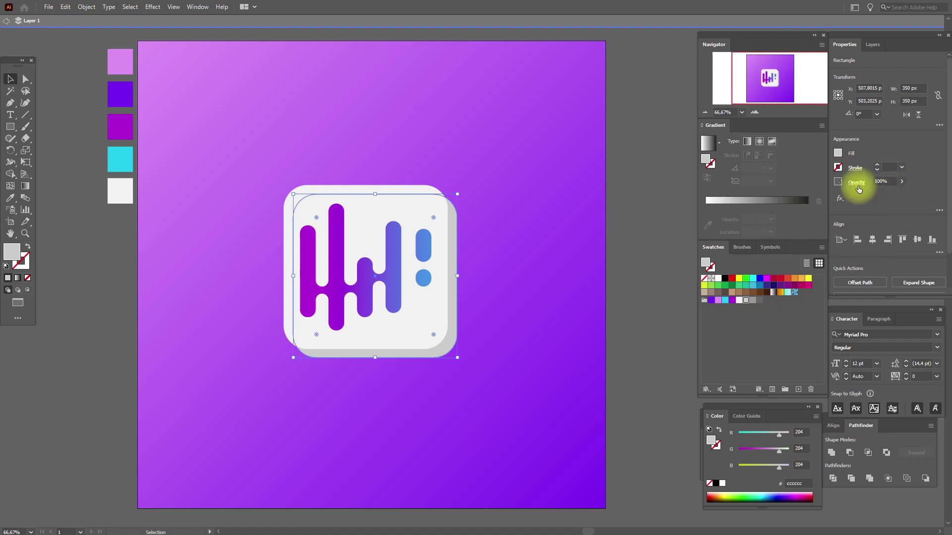
# Set the grey copy's blending mode to Multiply and clear the selection.
pyautogui.click(858, 187)
pyautogui.click(788, 200)
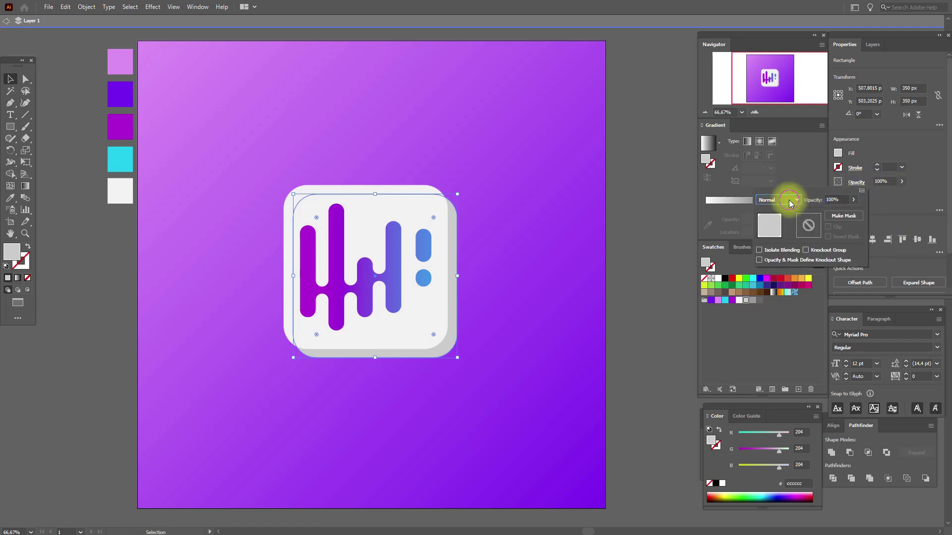
pyautogui.click(776, 235)
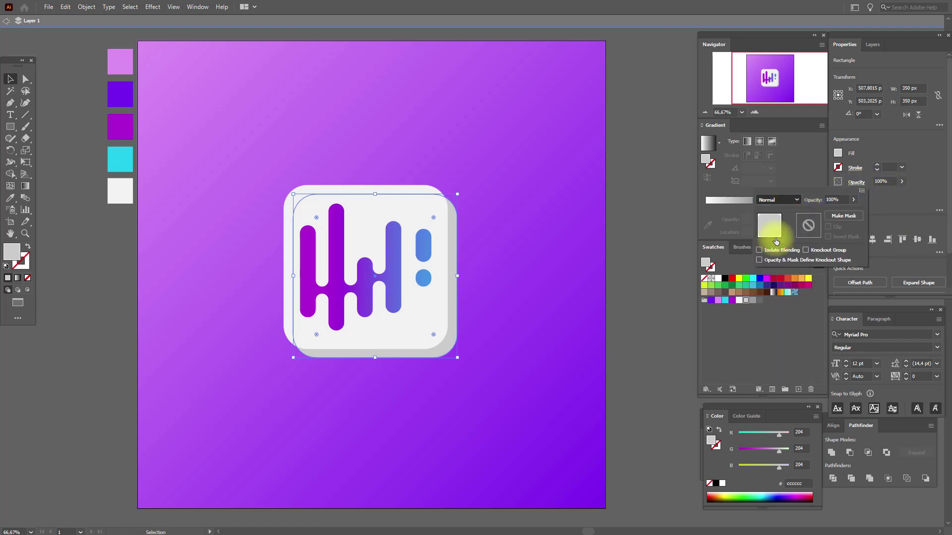
pyautogui.click(664, 248)
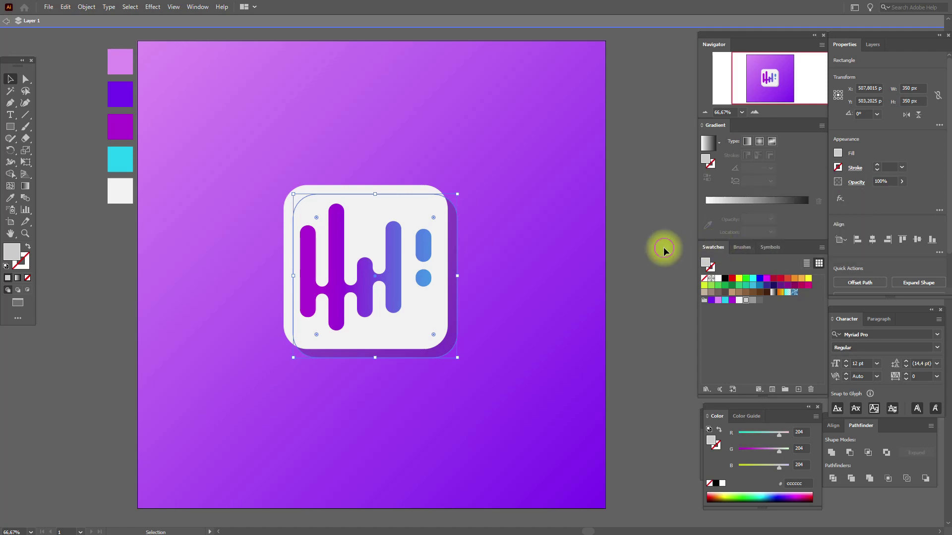
pyautogui.click(664, 250)
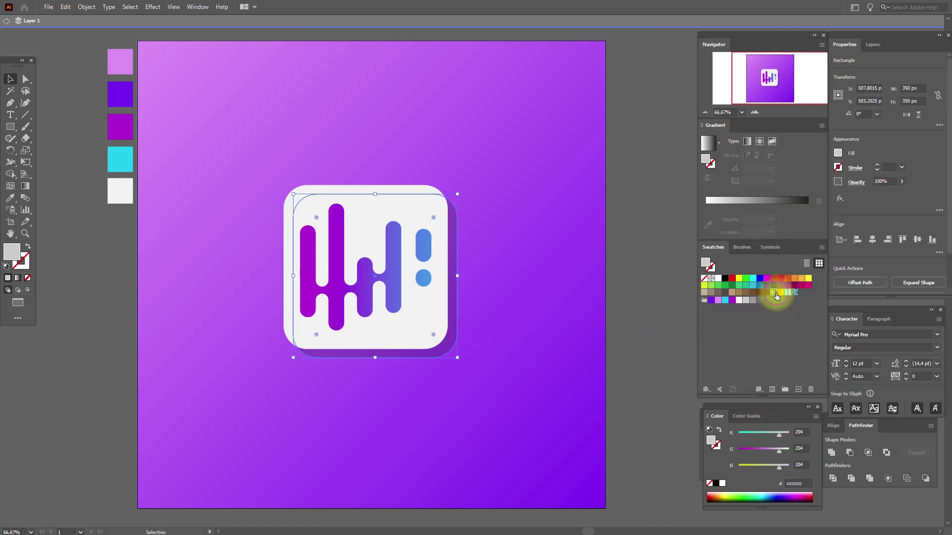
# Fill the shadow with a white-to-black gradient at 180°, making its right stop grey.
pyautogui.click(775, 294)
pyautogui.click(744, 181)
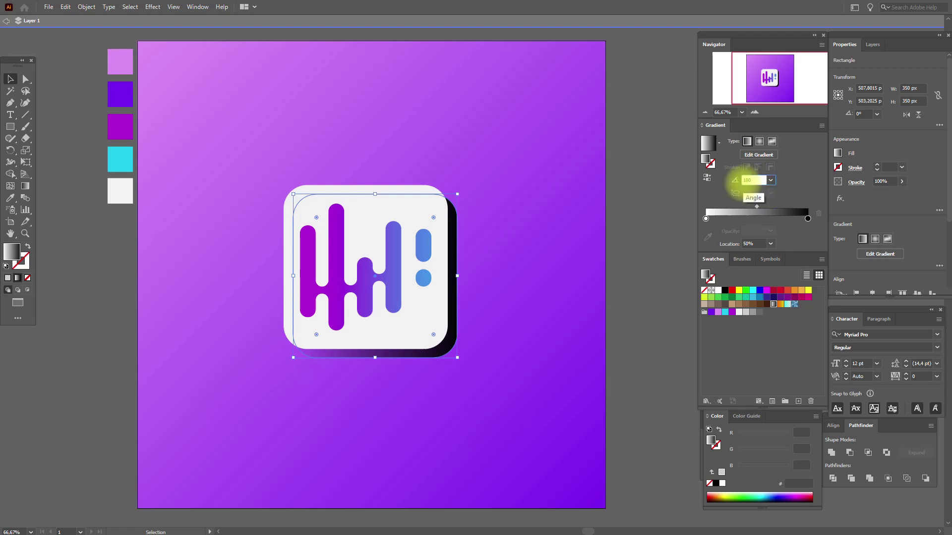
pyautogui.write('180')
pyautogui.press('Return')
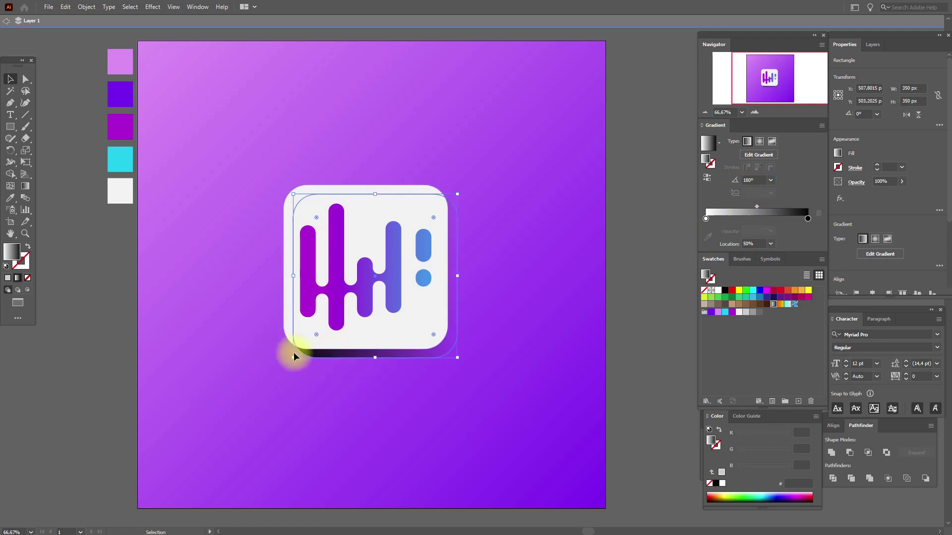
pyautogui.moveTo(754, 316); pyautogui.dragTo(810, 218)
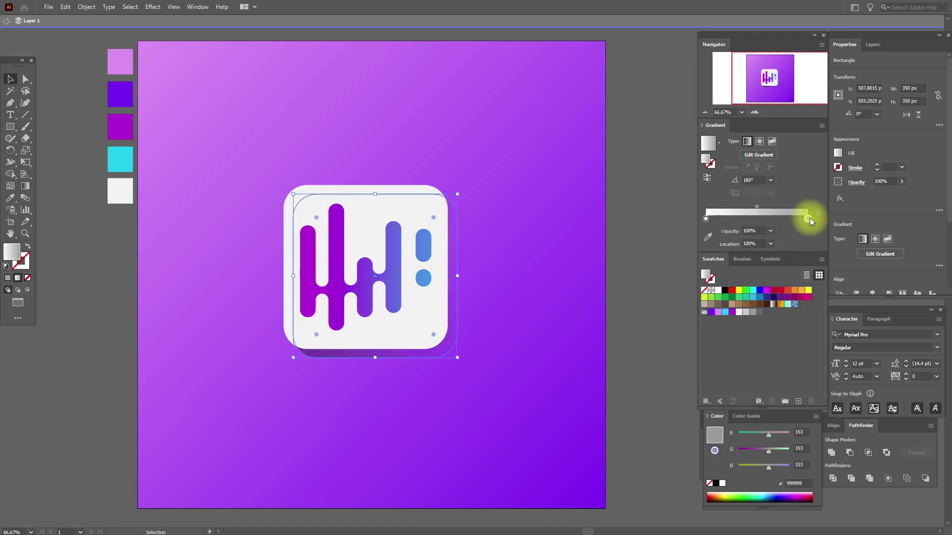
pyautogui.click(654, 284)
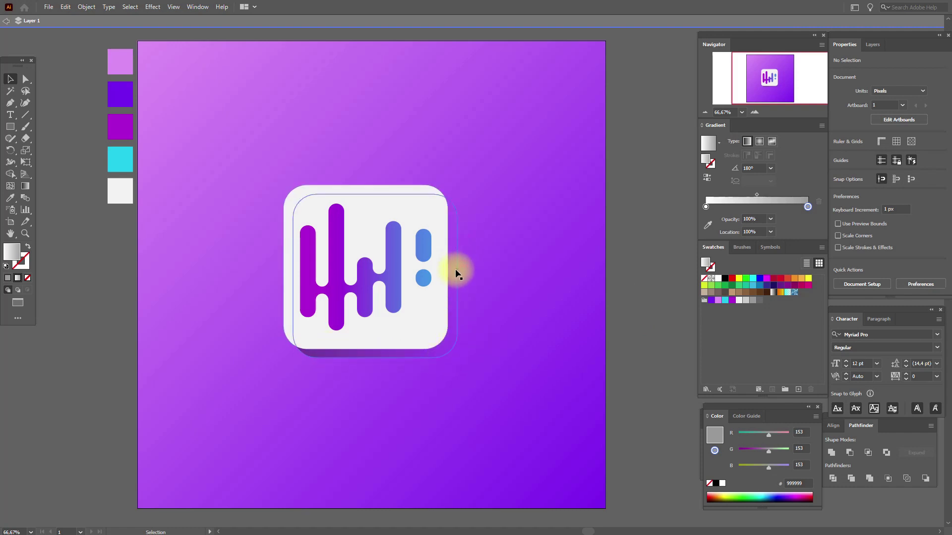
# Move the shadow gradient's midpoint to about 22%.
pyautogui.click(439, 352)
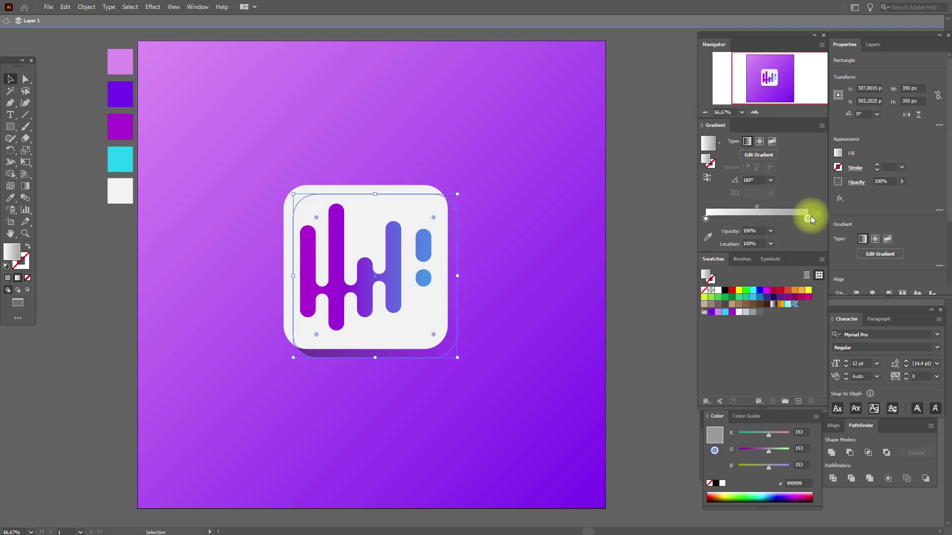
pyautogui.moveTo(756, 209)
pyautogui.mouseDown()
pyautogui.moveTo(727, 210)
pyautogui.moveTo(788, 209)
pyautogui.moveTo(763, 210)
pyautogui.mouseUp()
pyautogui.click(675, 251)
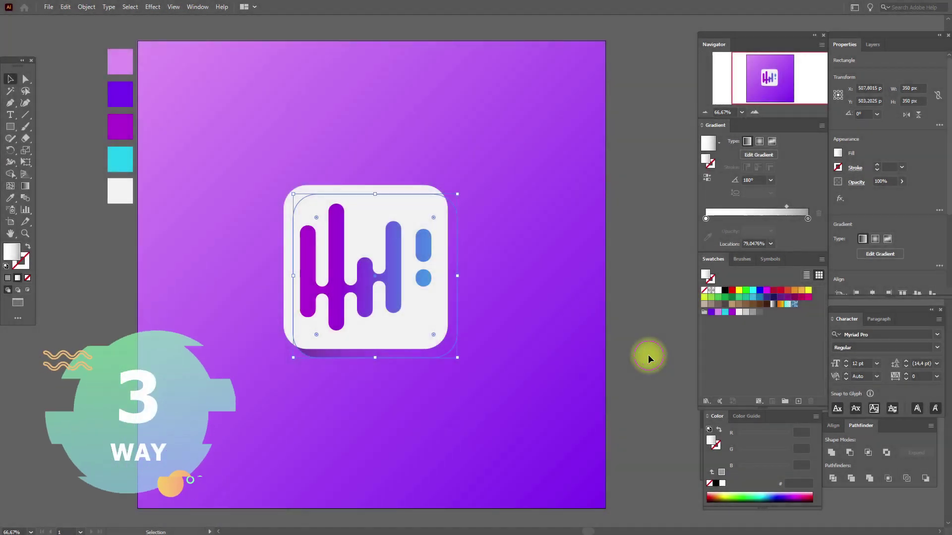
# Give the shadow rectangle a flat #999999 grey fill, confirming Multiply blending stays.
pyautogui.click(648, 355)
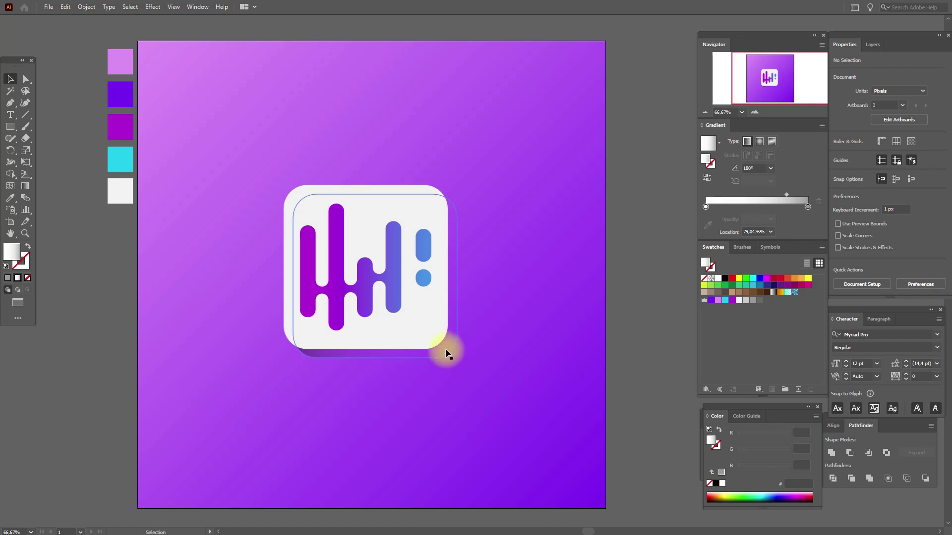
pyautogui.click(418, 356)
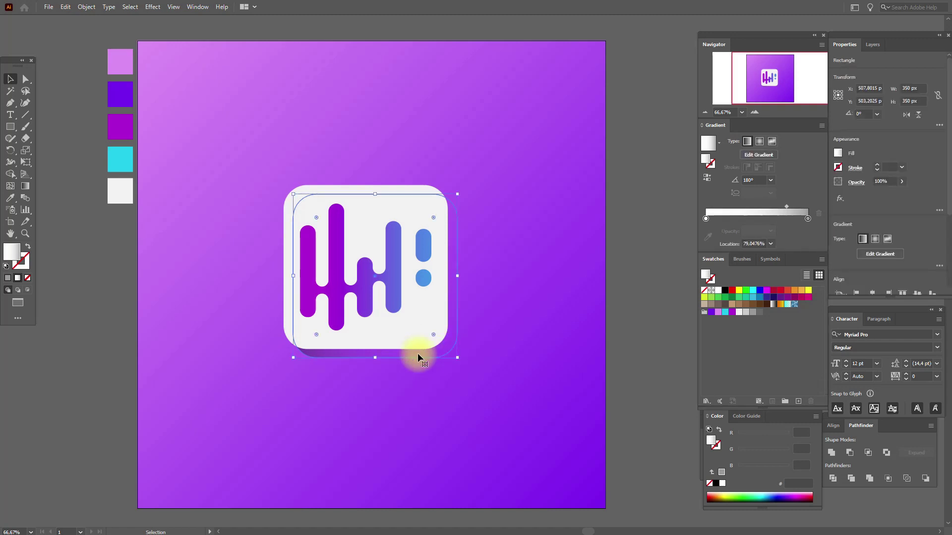
pyautogui.click(752, 313)
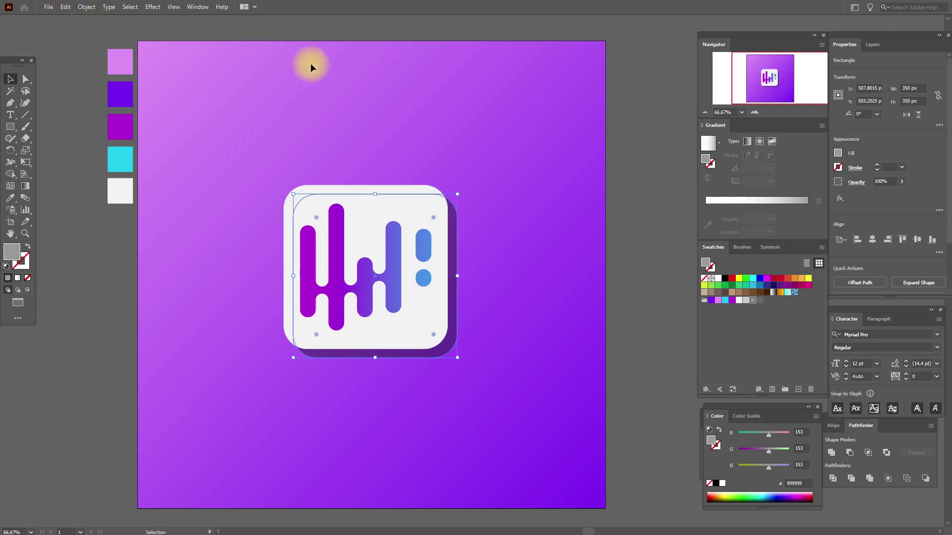
pyautogui.click(856, 182)
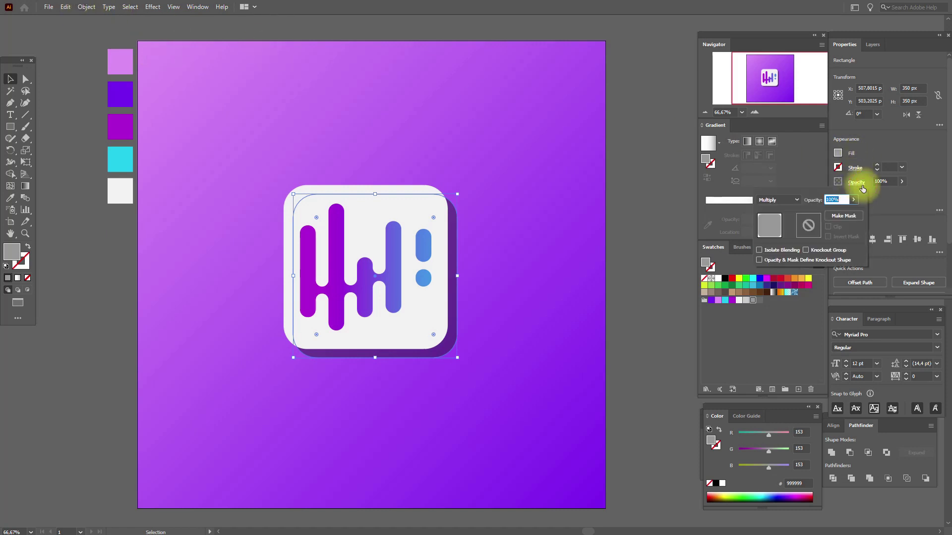
pyautogui.click(853, 182)
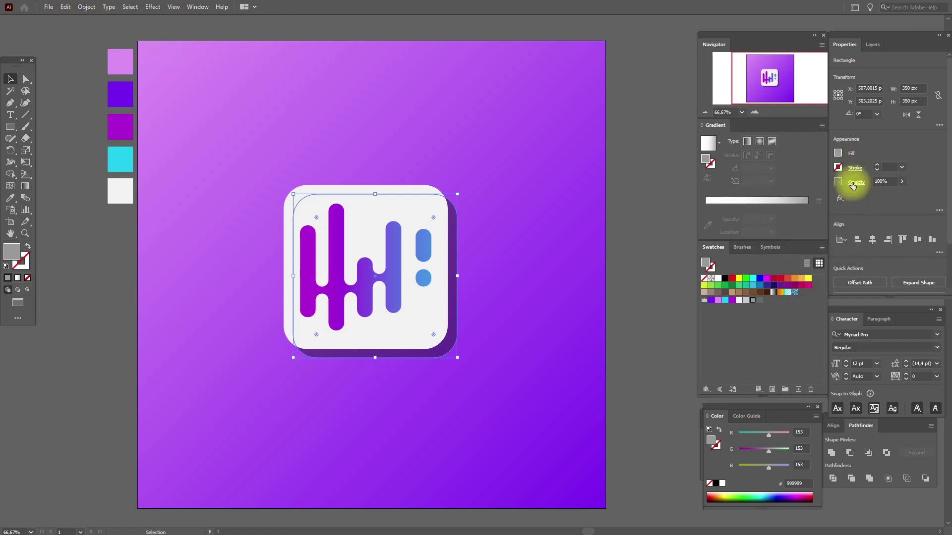
pyautogui.click(88, 7)
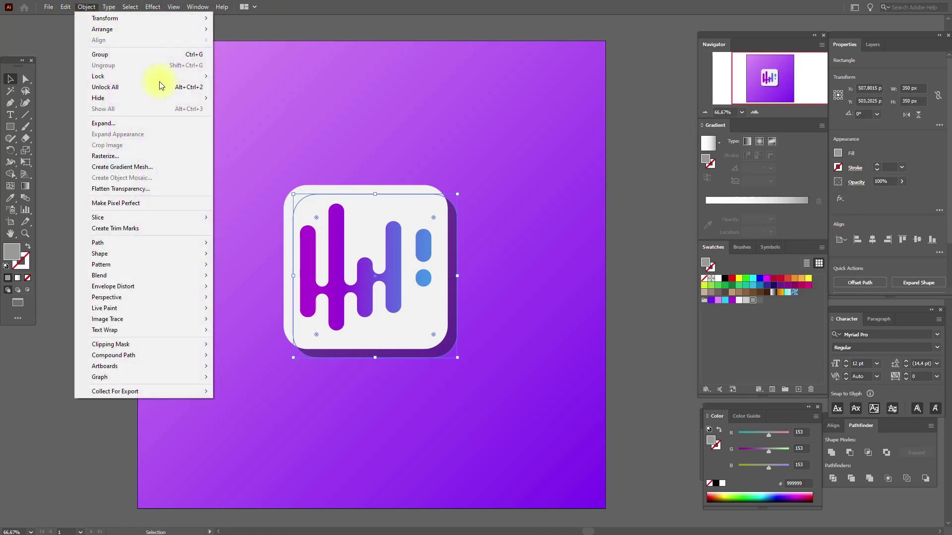
# Create a 4 by 4 gradient mesh on the shadow rectangle.
pyautogui.click(185, 166)
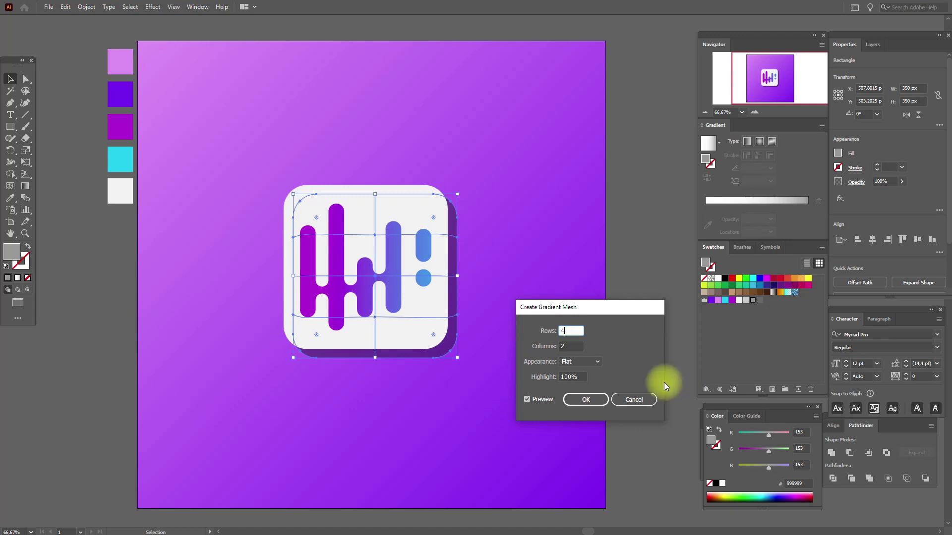
pyautogui.press('Tab')
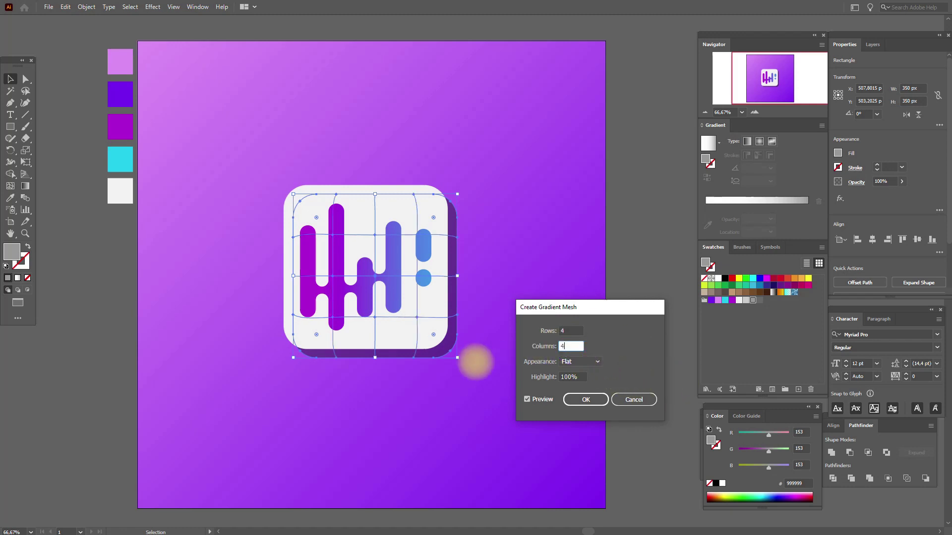
pyautogui.write('4')
pyautogui.click(583, 401)
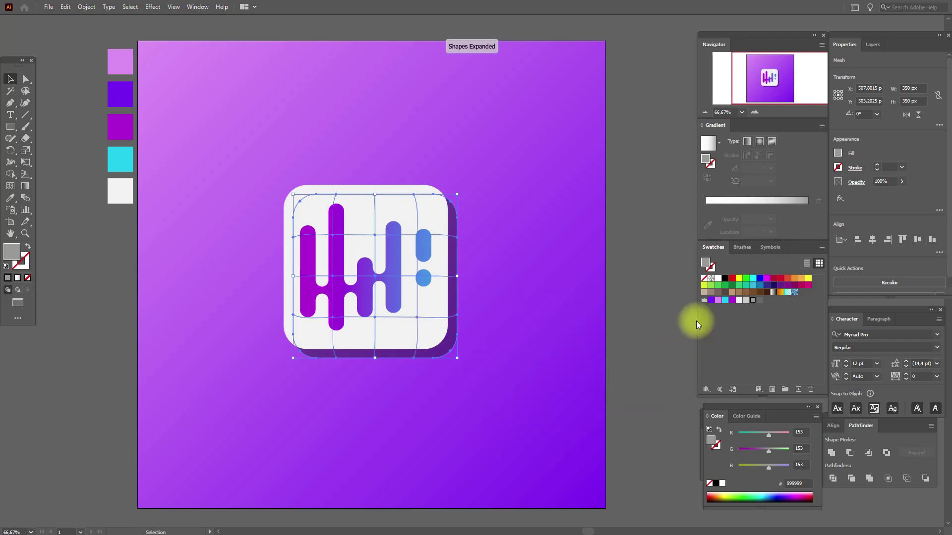
# Drop swatch colour onto several mesh points along the right and bottom edges.
pyautogui.moveTo(718, 280); pyautogui.dragTo(456, 242)
pyautogui.moveTo(717, 280); pyautogui.dragTo(456, 280)
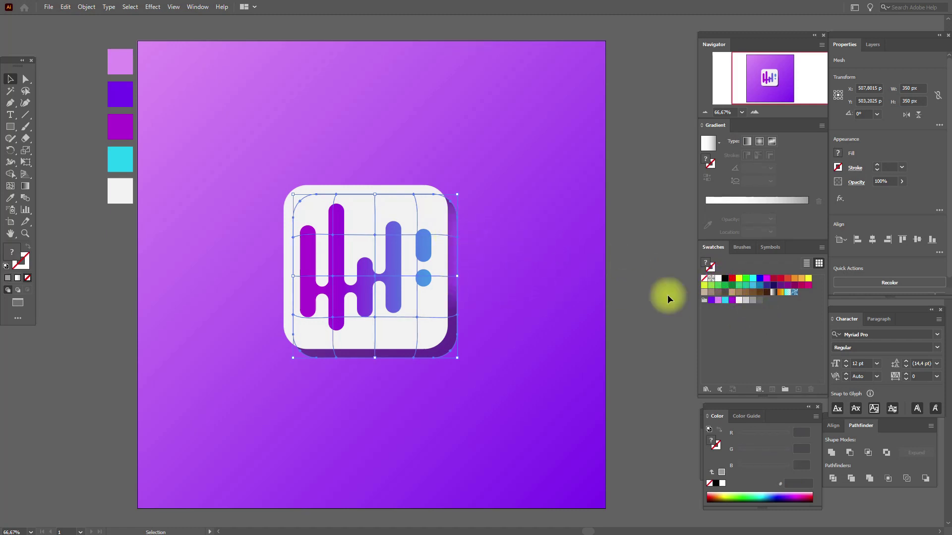
pyautogui.moveTo(711, 285); pyautogui.dragTo(417, 356)
pyautogui.moveTo(719, 281); pyautogui.dragTo(454, 292)
pyautogui.moveTo(709, 280); pyautogui.dragTo(376, 359)
pyautogui.moveTo(718, 281); pyautogui.dragTo(338, 359)
pyautogui.moveTo(712, 278); pyautogui.dragTo(301, 355)
pyautogui.click(663, 345)
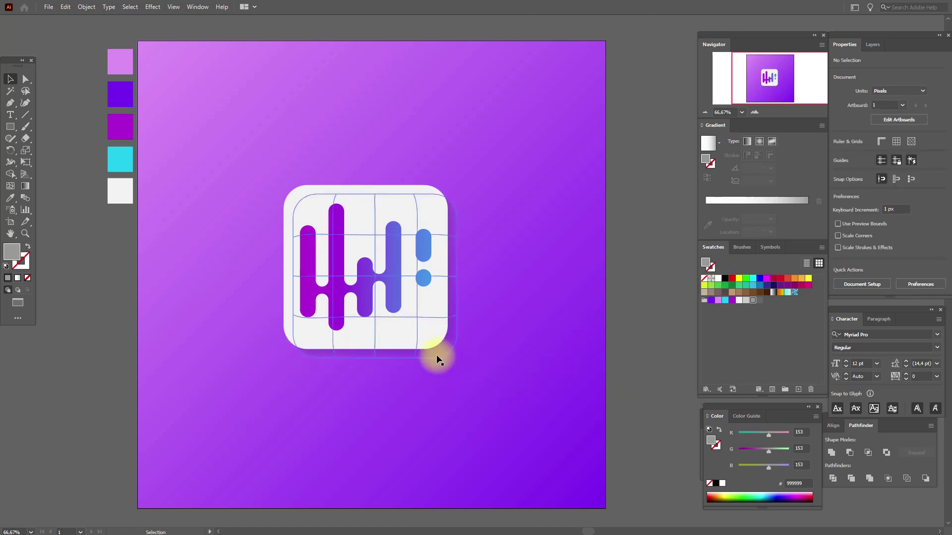
# Enlarge the mesh shadow to about 375 by 365 px.
pyautogui.click(436, 355)
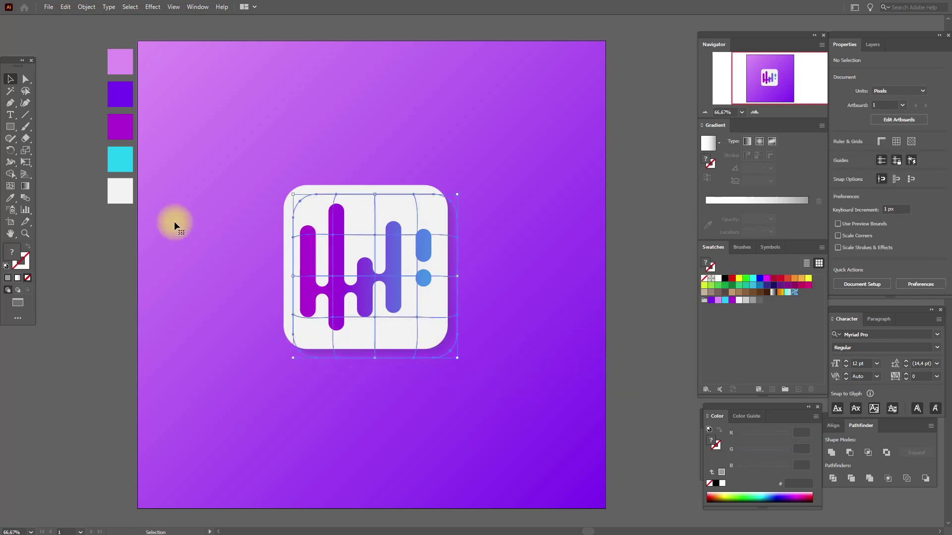
pyautogui.click(458, 357)
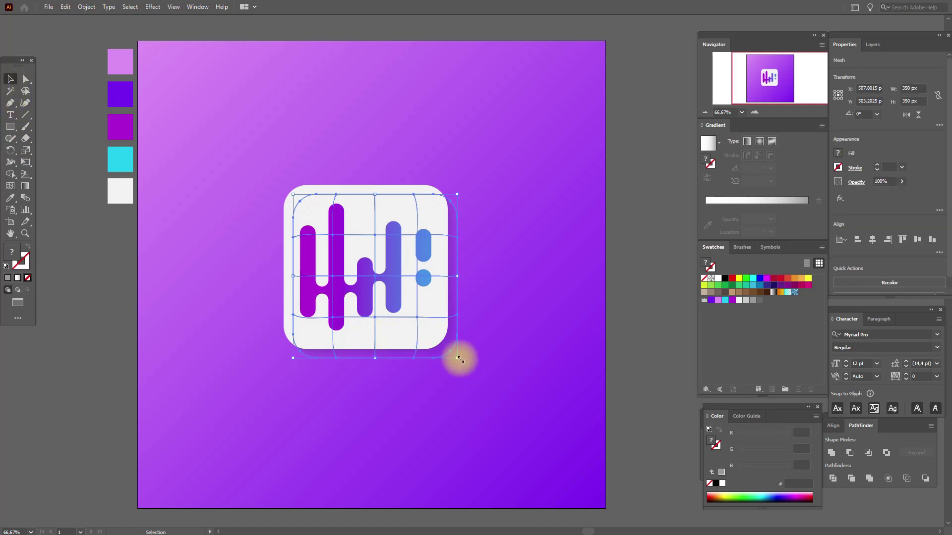
pyautogui.moveTo(466, 362); pyautogui.dragTo(468, 364)
pyautogui.click(625, 341)
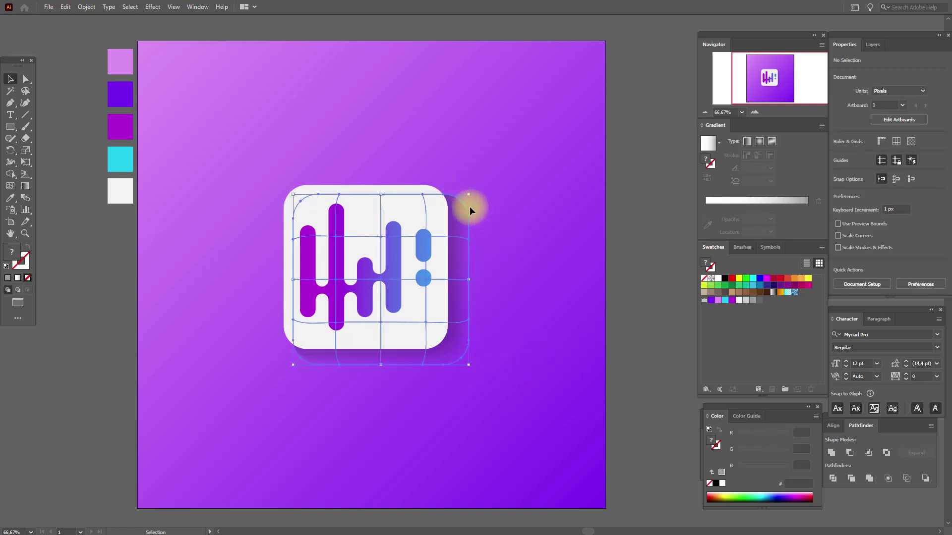
# Colour the shadow mesh's top and lower-left points white, then deselect.
pyautogui.click(470, 211)
pyautogui.moveTo(718, 279); pyautogui.dragTo(462, 205)
pyautogui.moveTo(719, 282); pyautogui.dragTo(456, 202)
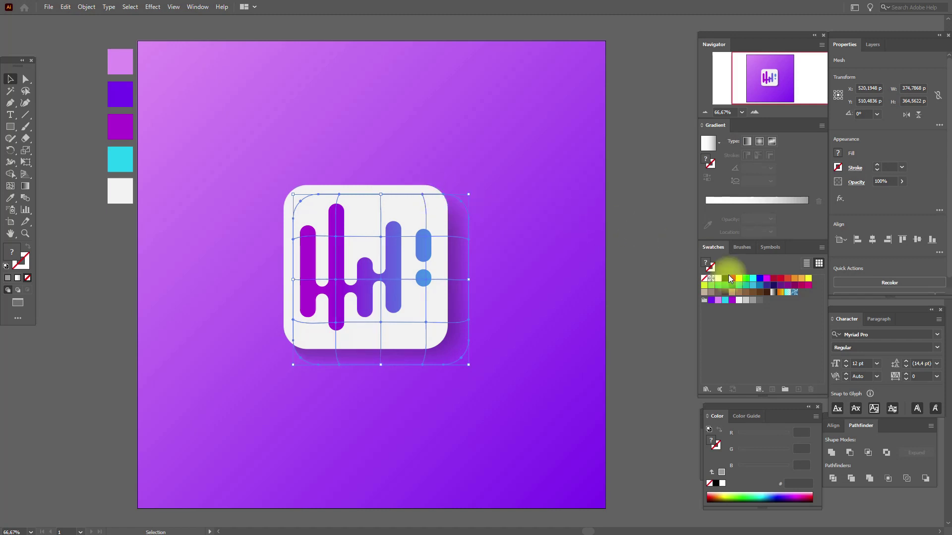
pyautogui.moveTo(714, 278); pyautogui.dragTo(307, 331)
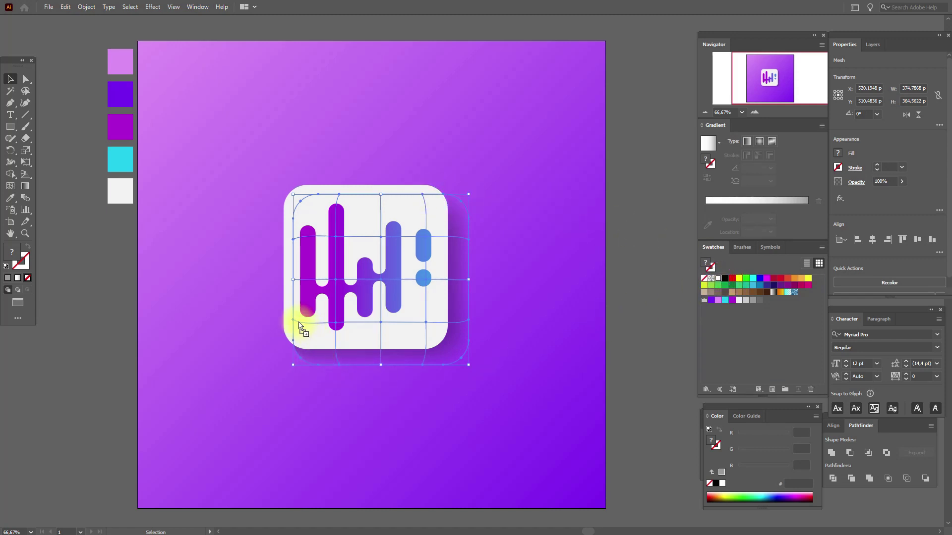
pyautogui.moveTo(293, 325); pyautogui.dragTo(293, 325)
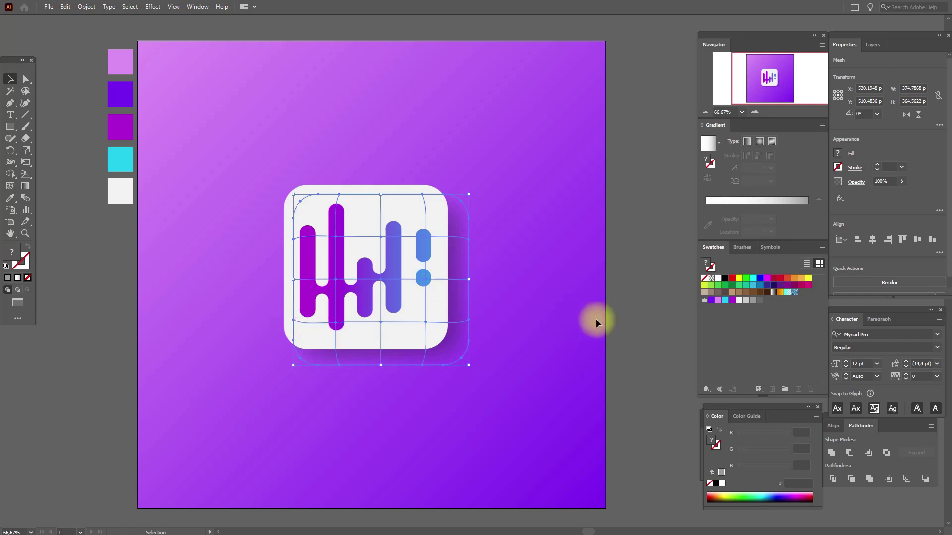
pyautogui.click(626, 317)
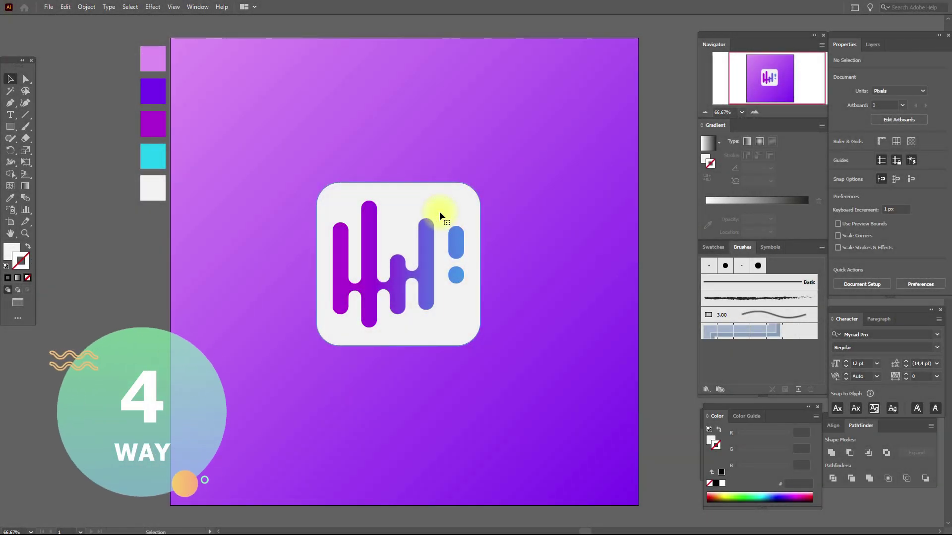
# Add a Drop Shadow effect to the white rounded tile.
pyautogui.click(439, 212)
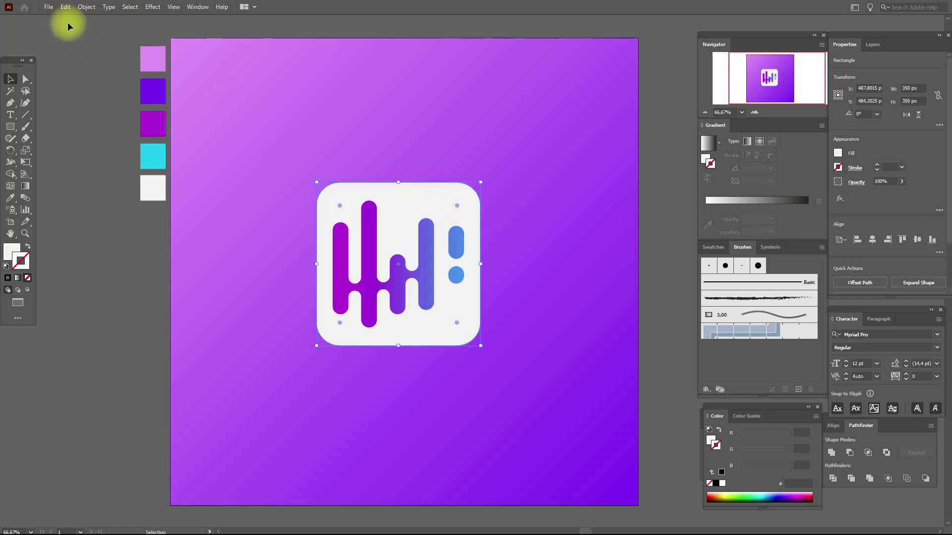
pyautogui.click(152, 7)
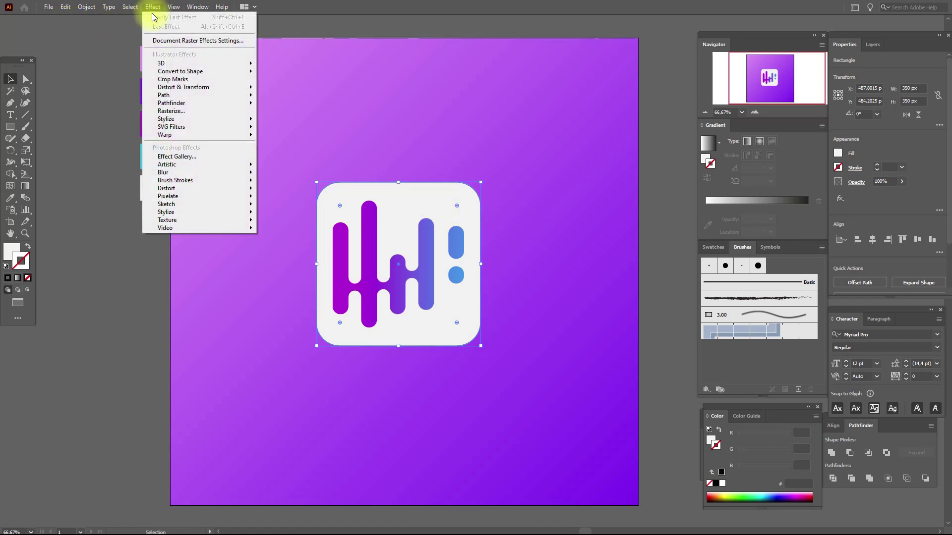
pyautogui.moveTo(198, 119)
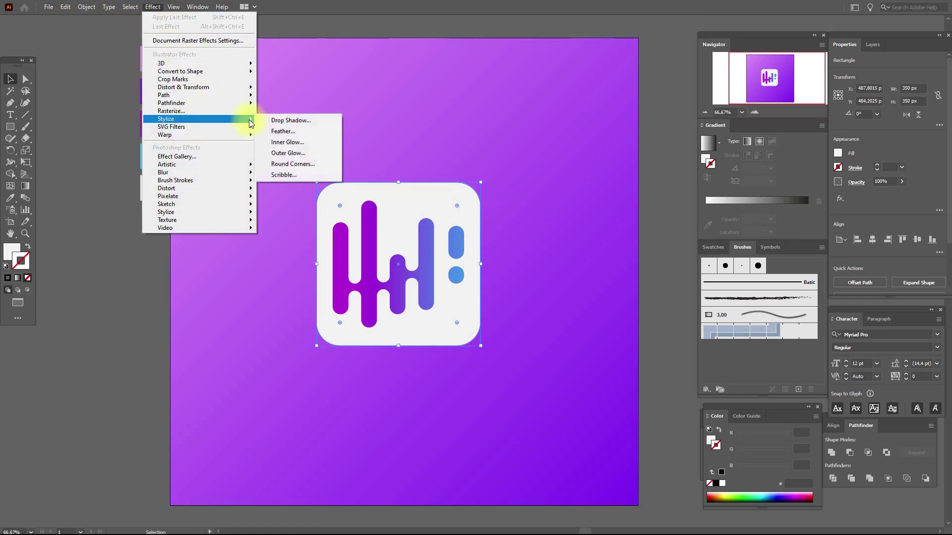
pyautogui.click(288, 122)
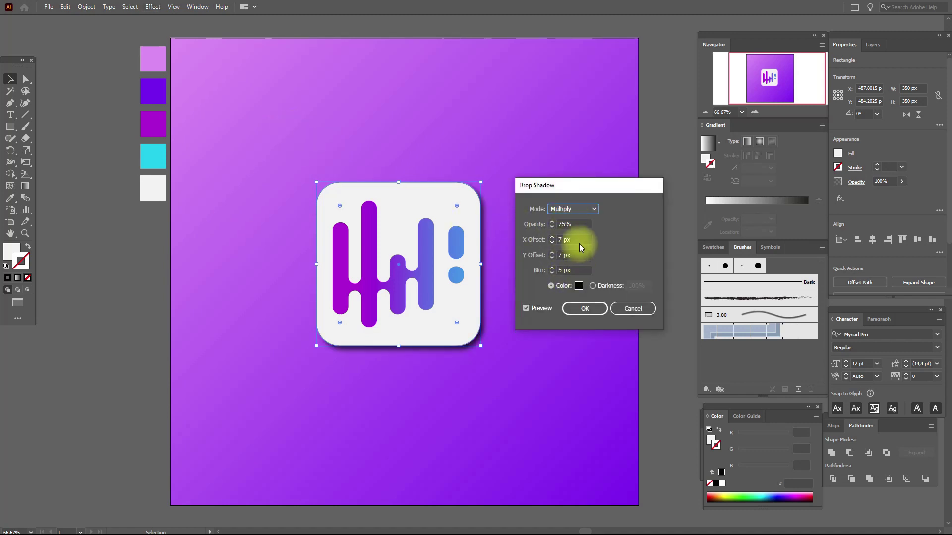
# Set 25 px X and Y offsets, select the blur value, and keep a set shadow colour.
pyautogui.click(574, 239)
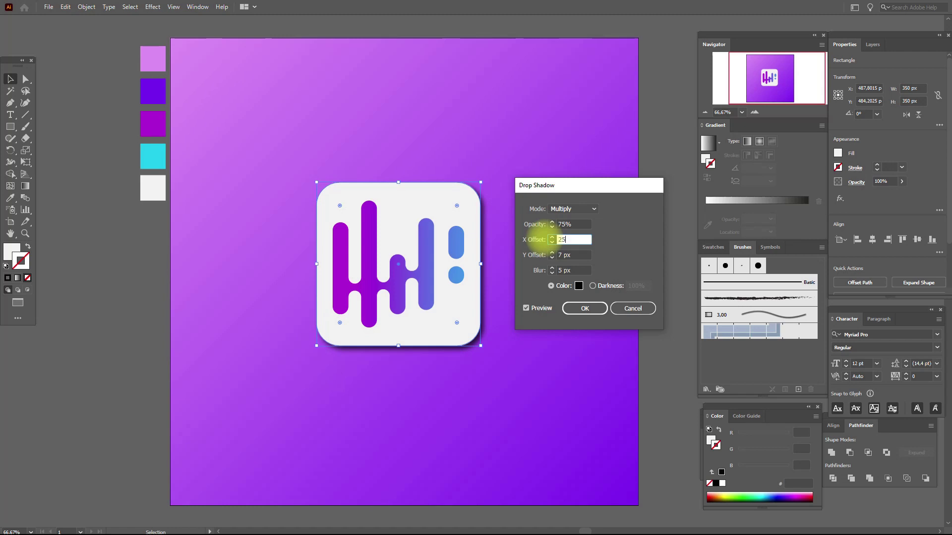
pyautogui.click(584, 256)
pyautogui.write('25')
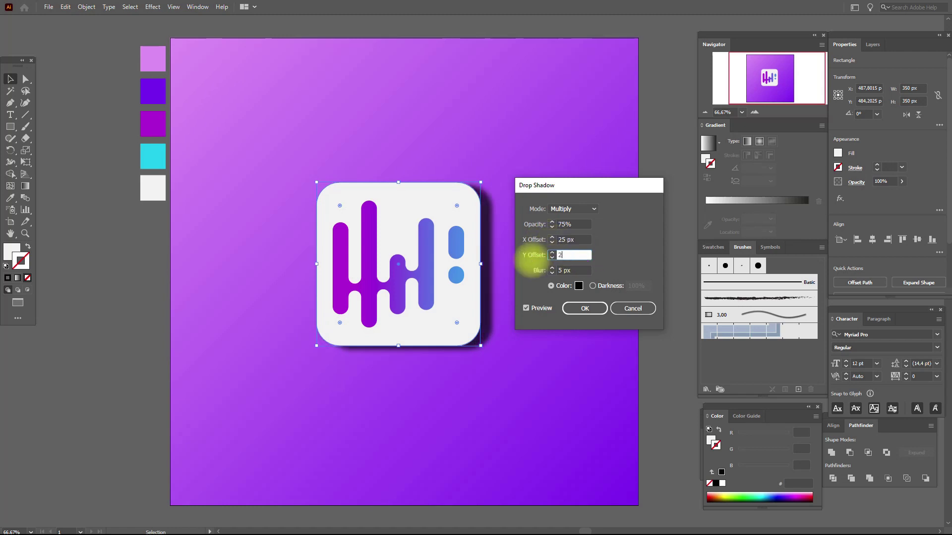
pyautogui.click(571, 271)
pyautogui.write('25')
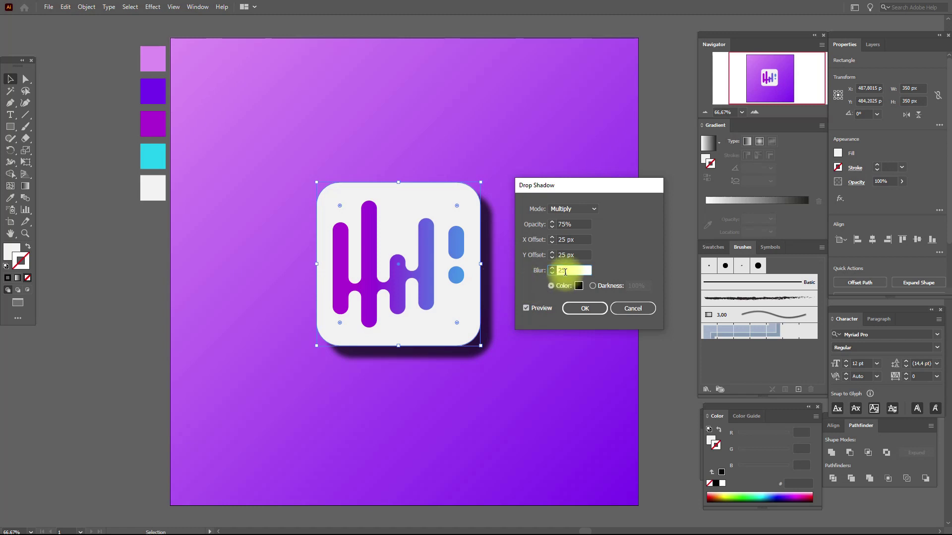
pyautogui.doubleClick(563, 271)
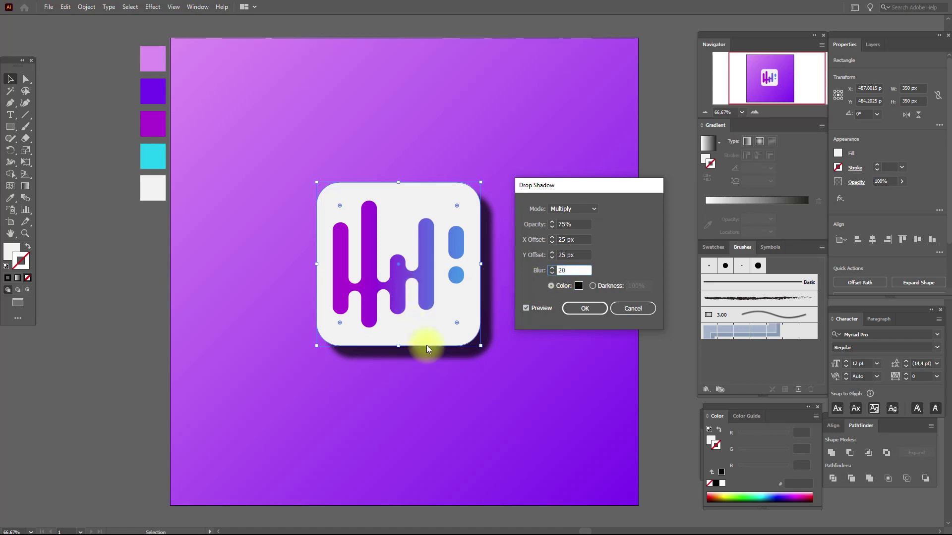
pyautogui.click(594, 286)
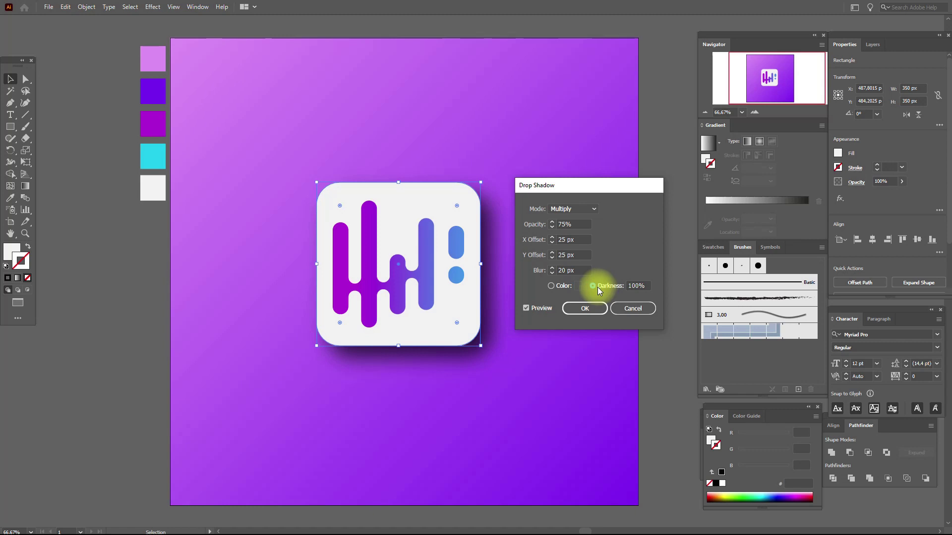
pyautogui.click(567, 286)
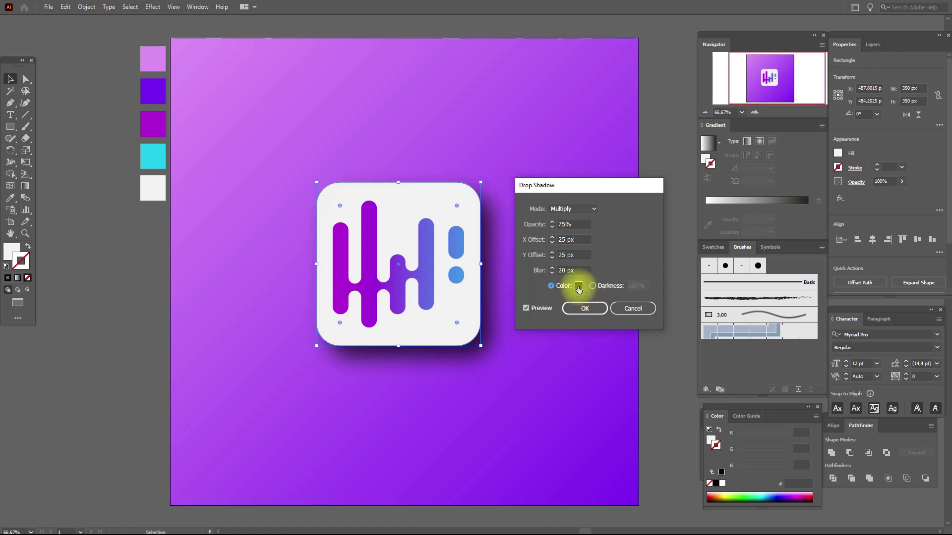
# Choose a dark purple shadow colour in the Color Picker.
pyautogui.click(578, 286)
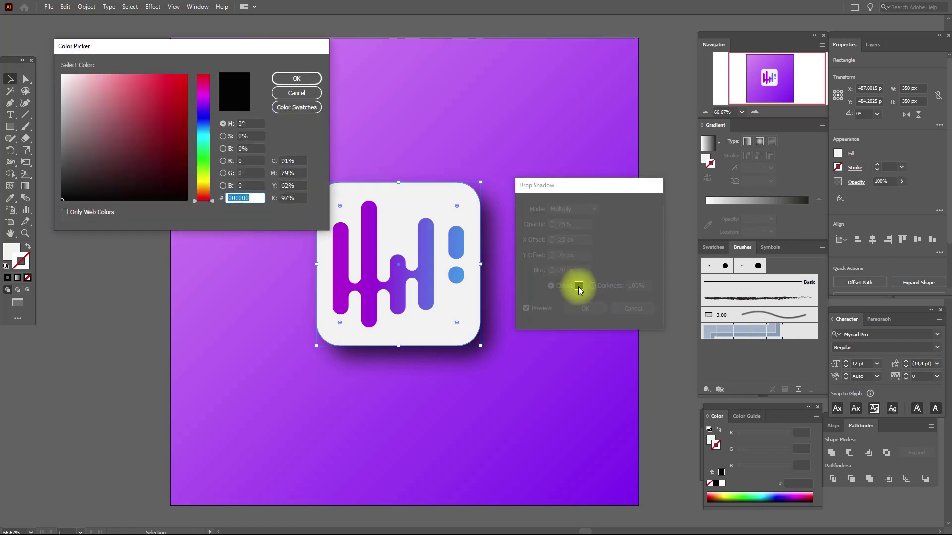
pyautogui.click(206, 99)
pyautogui.click(187, 138)
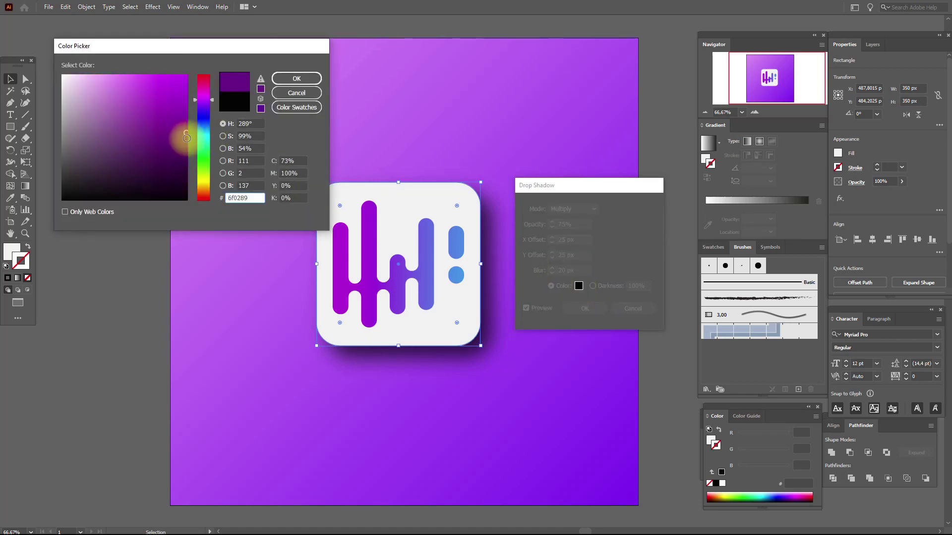
pyautogui.click(310, 78)
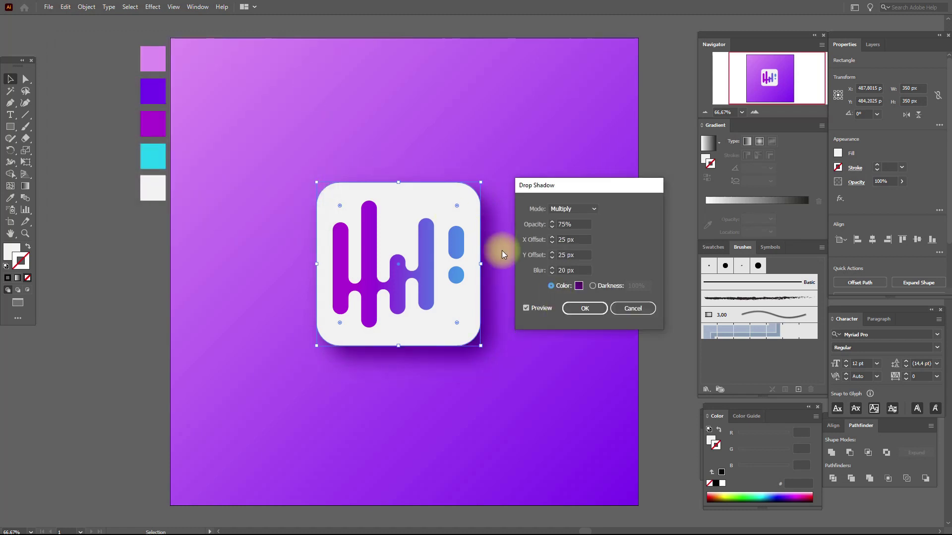
# Try Normal, Screen and another blend mode for the drop shadow.
pyautogui.click(594, 208)
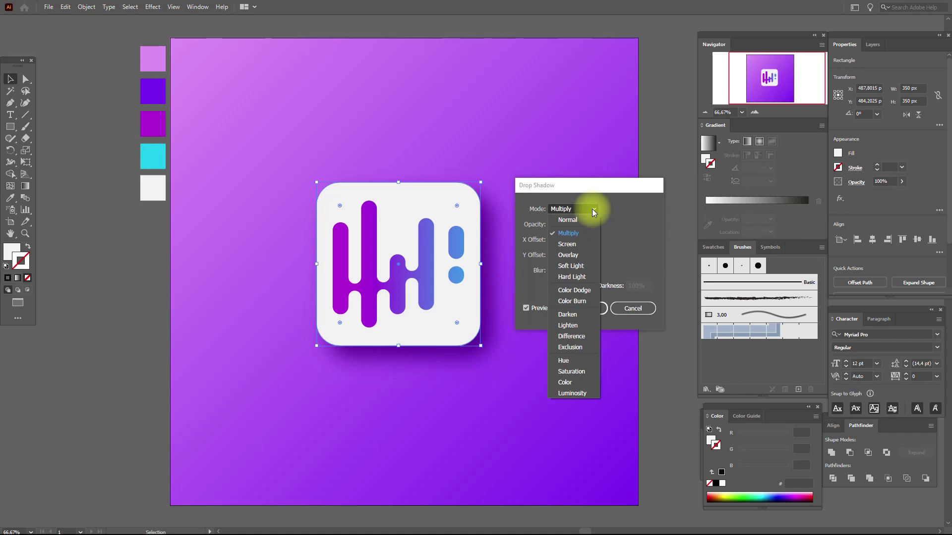
pyautogui.click(584, 224)
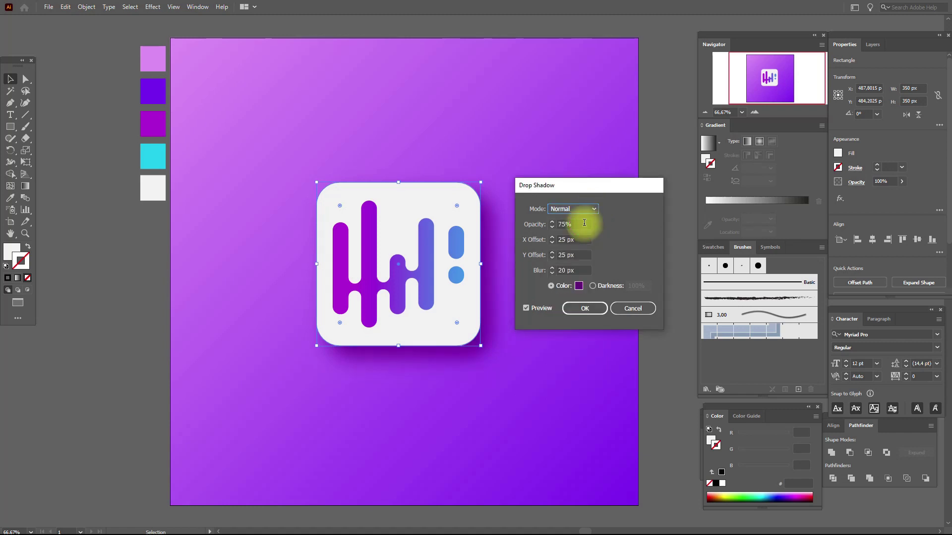
pyautogui.click(588, 210)
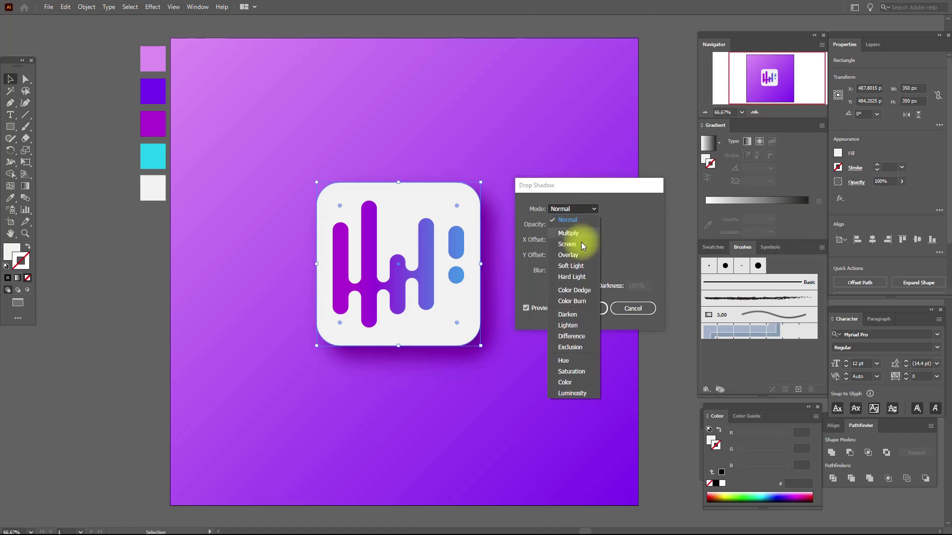
pyautogui.click(583, 246)
pyautogui.click(580, 210)
pyautogui.click(578, 231)
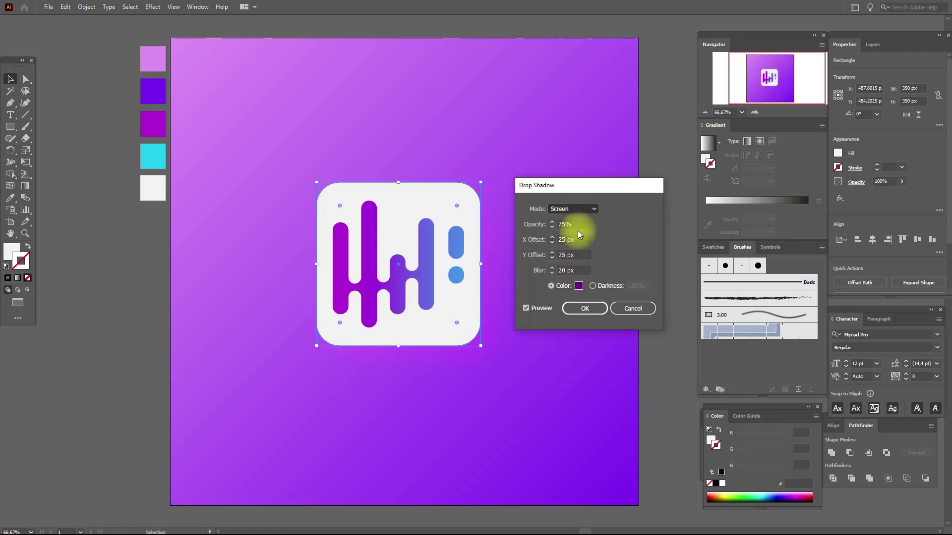
# Preview a bright green shadow colour instead.
pyautogui.click(578, 286)
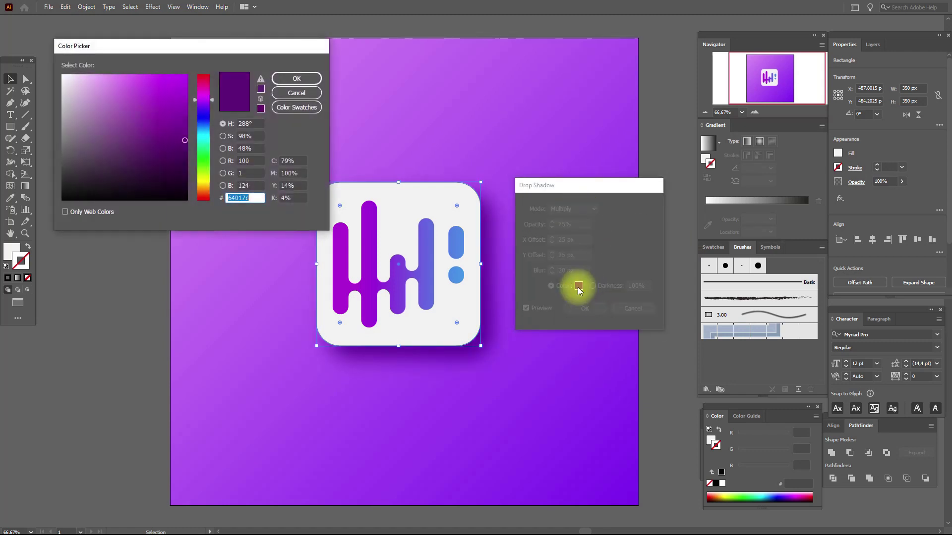
pyautogui.click(206, 159)
pyautogui.click(183, 80)
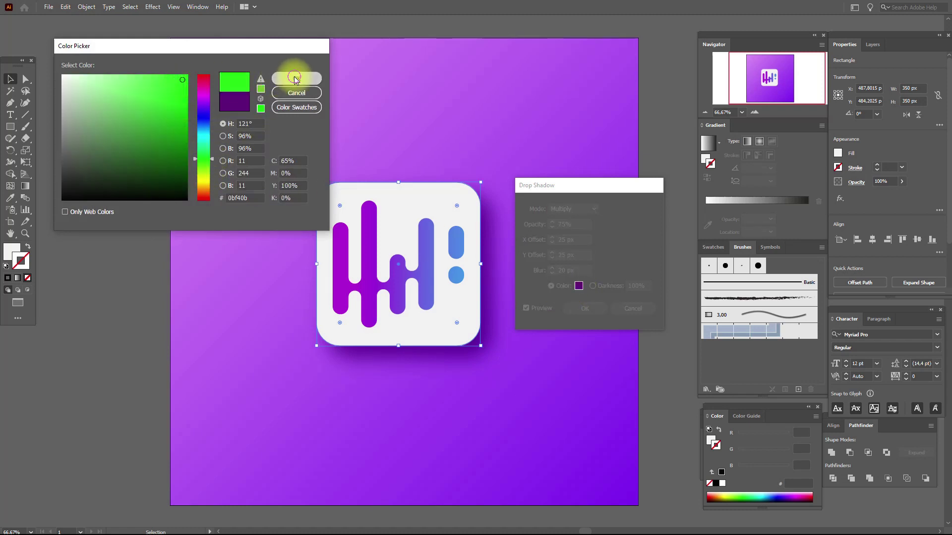
pyautogui.click(295, 79)
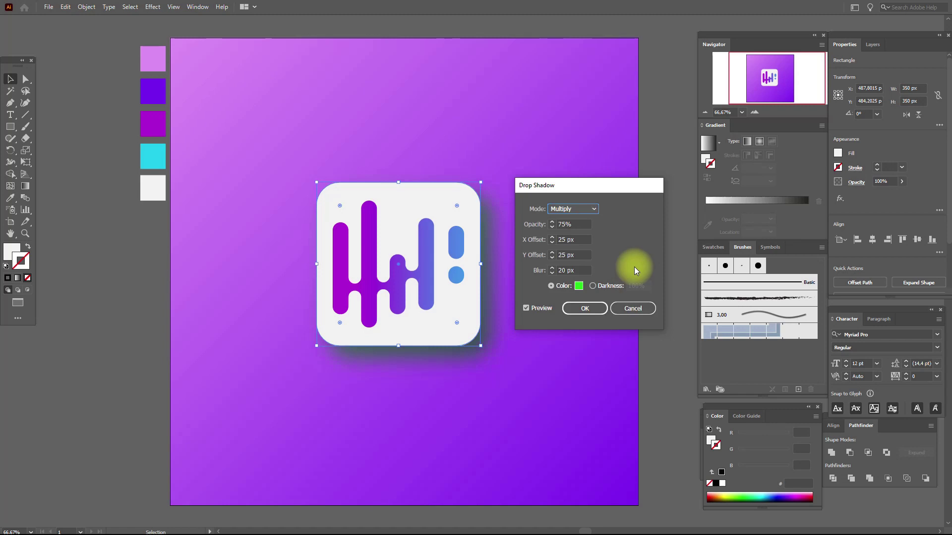
# Cycle through Normal and Screen, then return the shadow blend mode to Multiply.
pyautogui.click(590, 210)
pyautogui.click(578, 219)
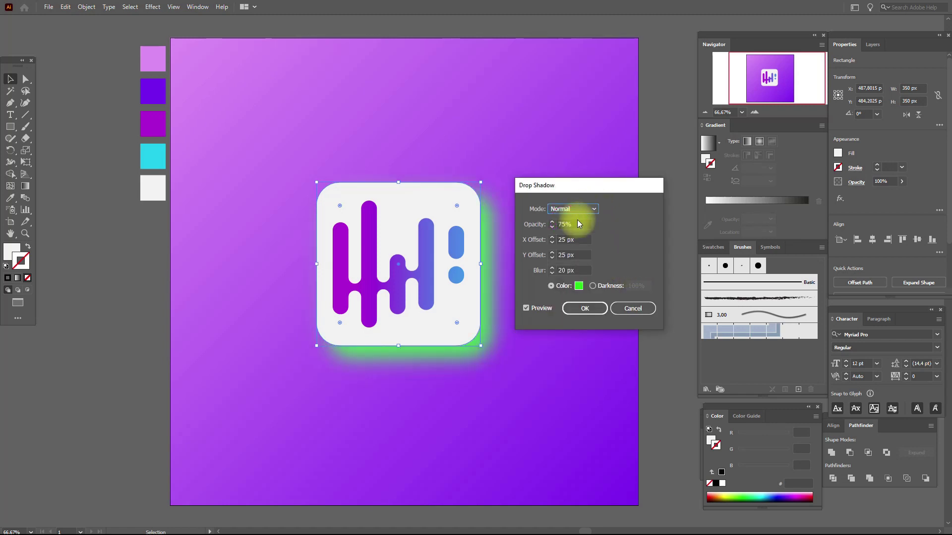
pyautogui.click(580, 212)
pyautogui.click(570, 243)
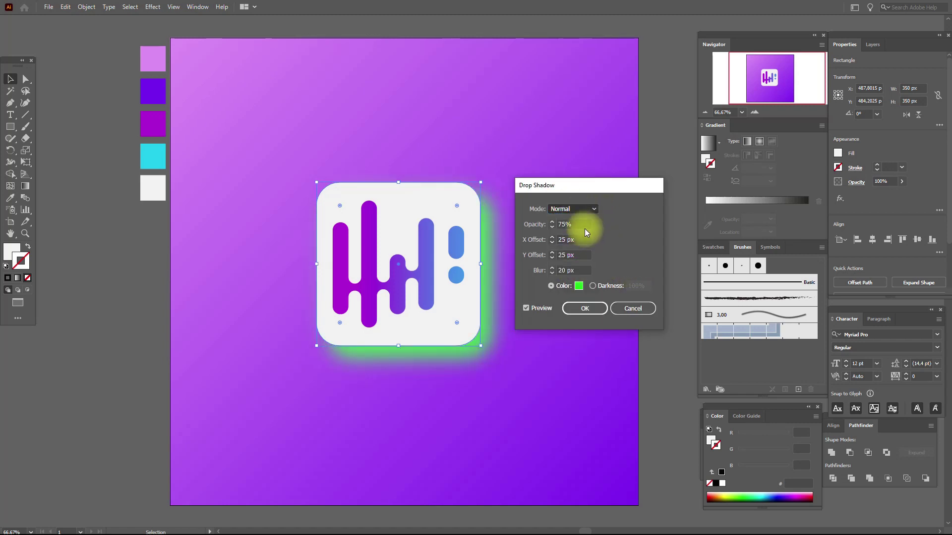
pyautogui.click(581, 212)
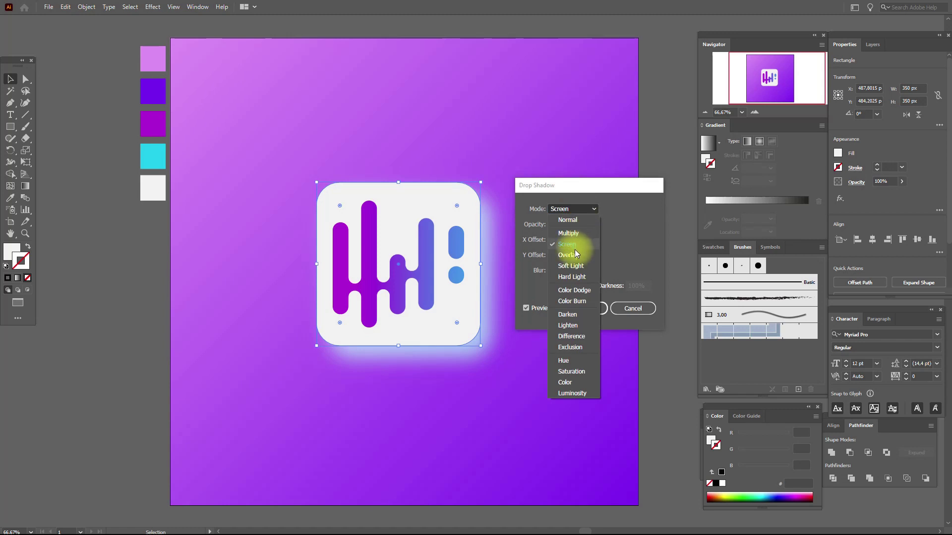
pyautogui.click(575, 234)
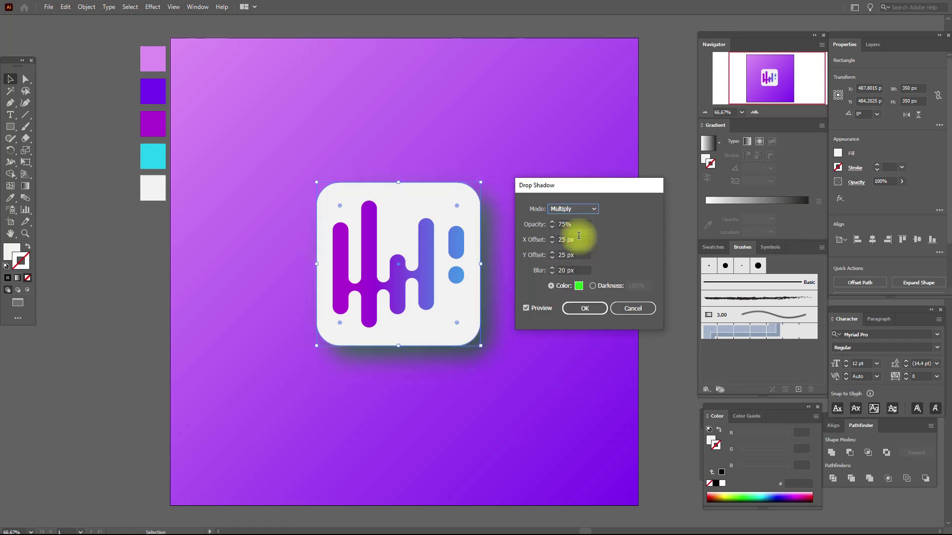
# Reselect a dark purple shadow colour and apply the 75% Multiply drop shadow.
pyautogui.click(580, 290)
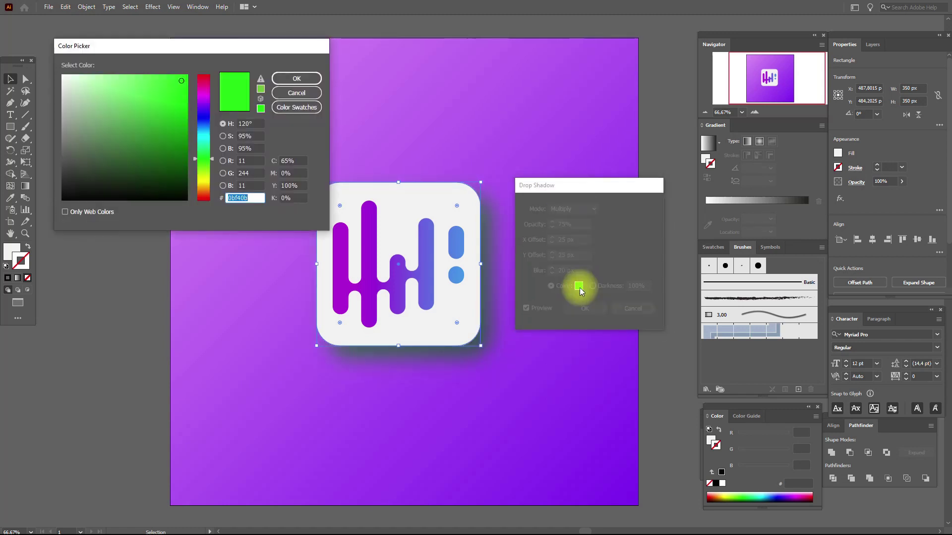
pyautogui.click(207, 98)
pyautogui.click(181, 142)
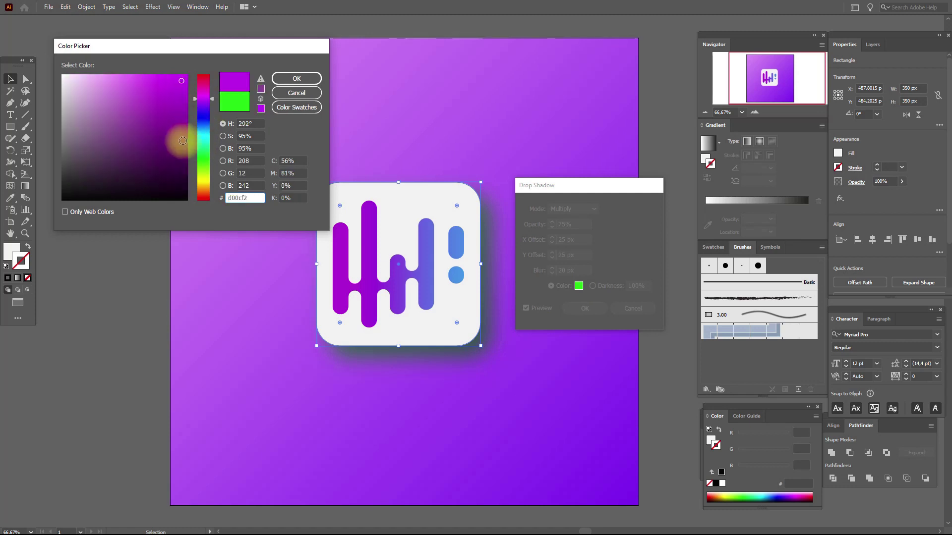
pyautogui.click(296, 79)
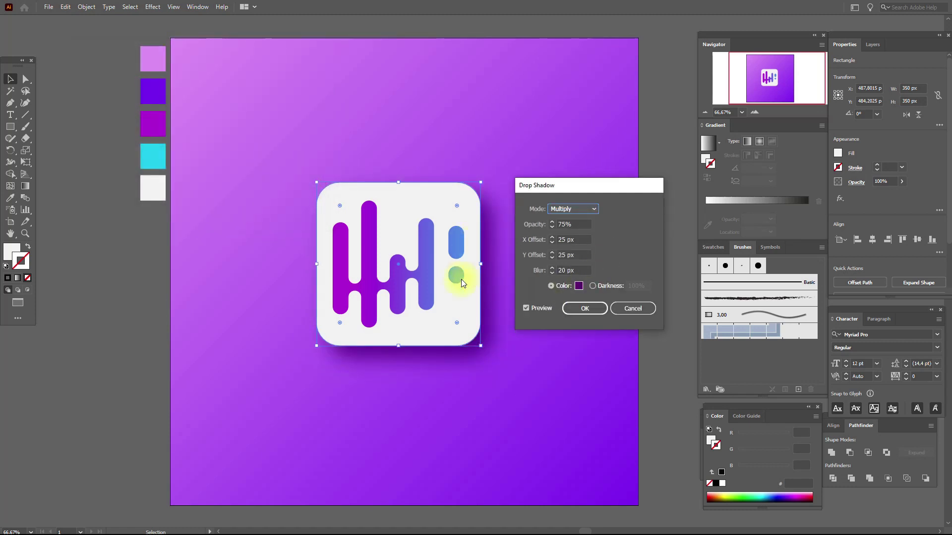
pyautogui.click(583, 309)
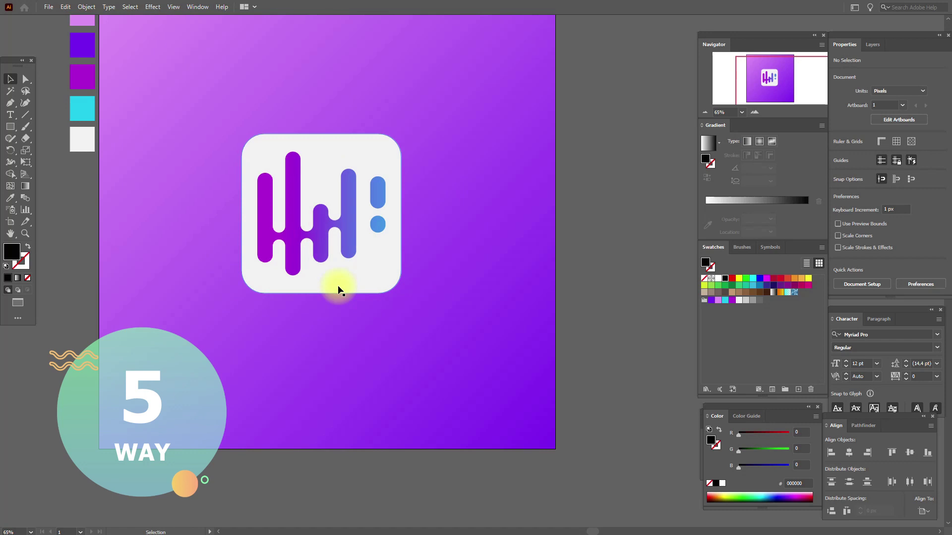
# Draw a 350 px black square beside the tile and rotate it 45°.
pyautogui.click(10, 127)
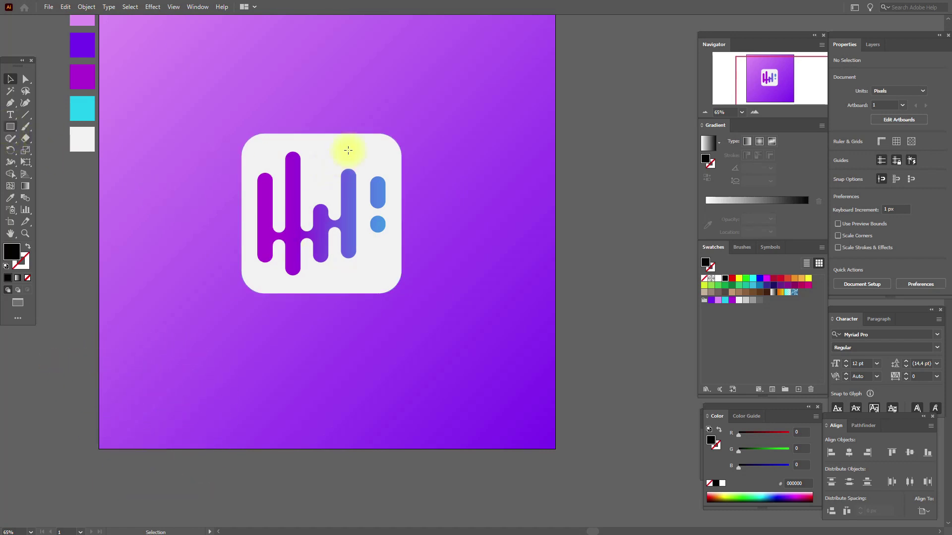
pyautogui.moveTo(334, 134); pyautogui.dragTo(464, 294)
pyautogui.click(10, 78)
pyautogui.rightClick(447, 205)
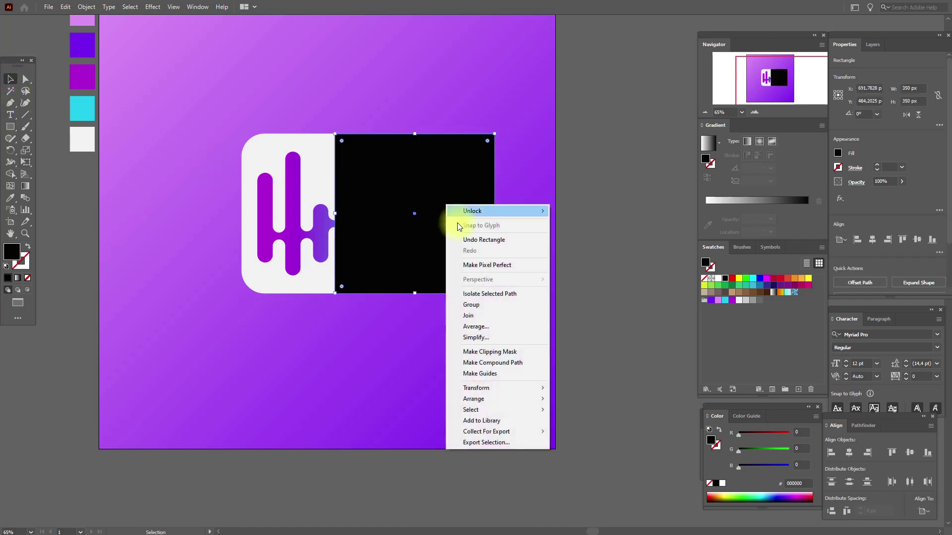
pyautogui.moveTo(510, 388)
pyautogui.click(584, 412)
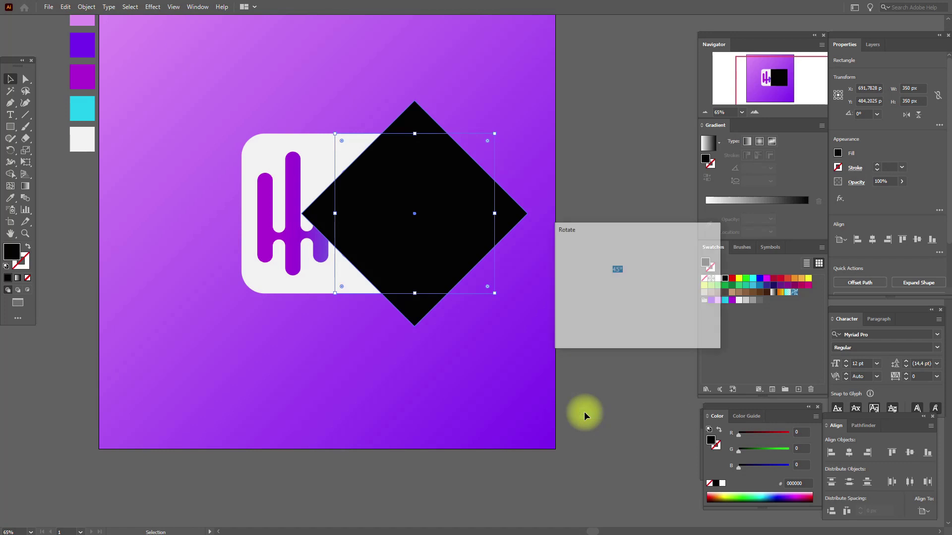
pyautogui.click(640, 329)
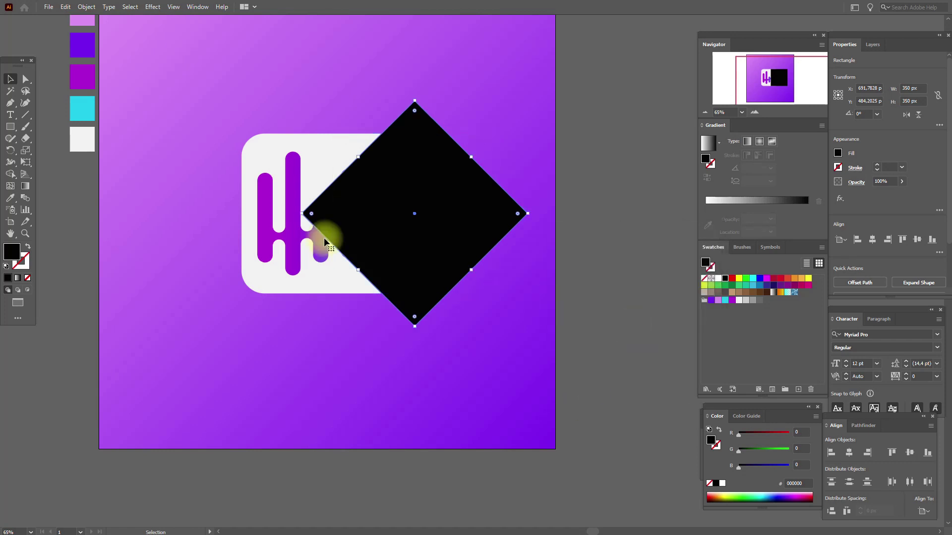
# Move the diamond onto the tile's corner and stretch its sides outward.
pyautogui.moveTo(420, 197); pyautogui.dragTo(382, 259)
pyautogui.moveTo(433, 217); pyautogui.dragTo(454, 200)
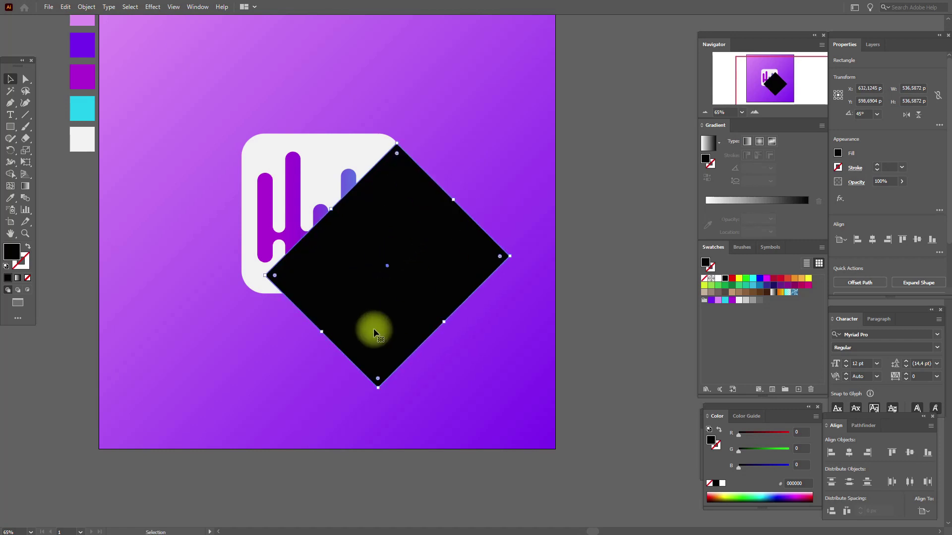
pyautogui.moveTo(321, 332); pyautogui.dragTo(305, 342)
pyautogui.click(529, 315)
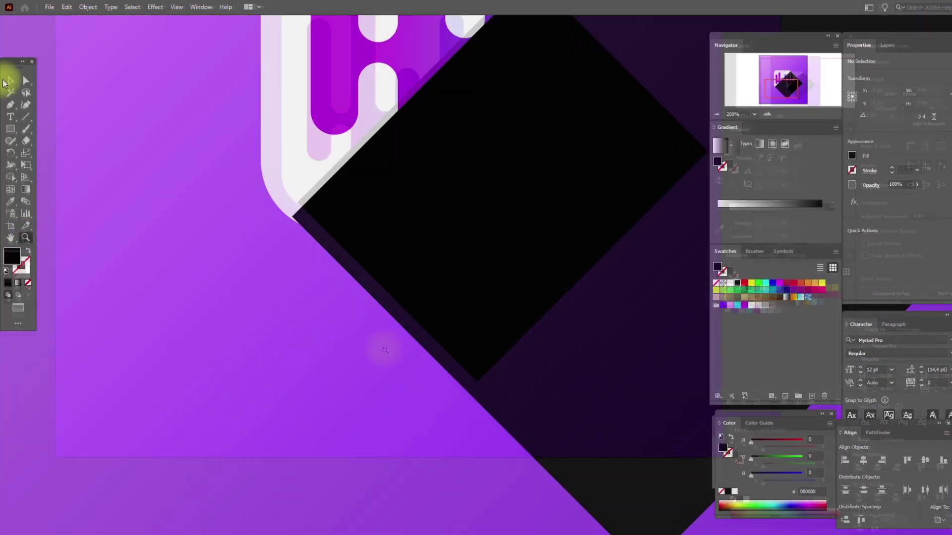
pyautogui.click(473, 374)
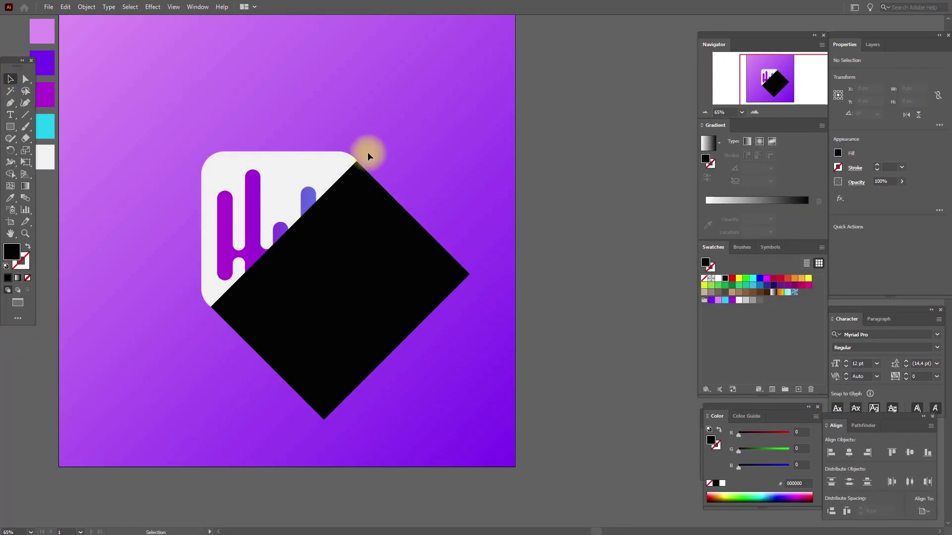
# Bring the tile and waves in front of the diamond, then extend it further lower-right.
pyautogui.click(308, 187)
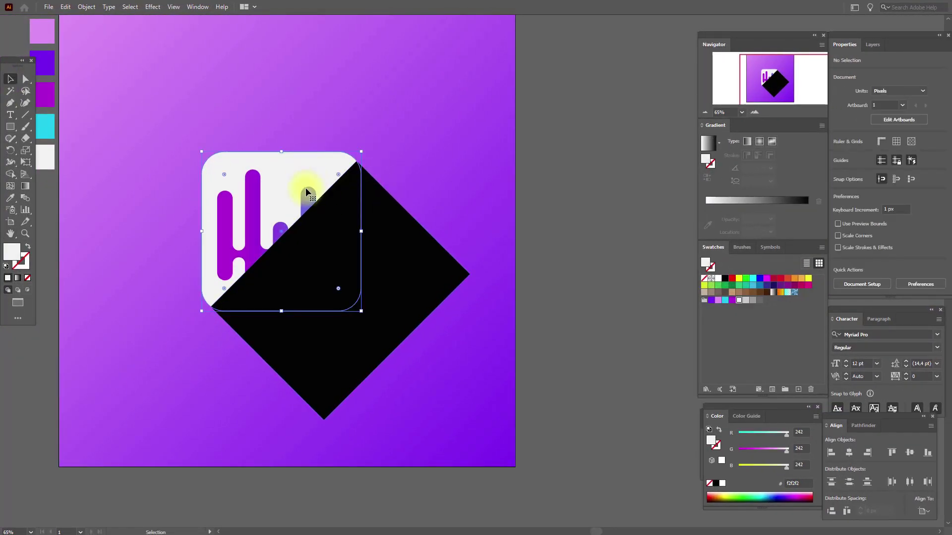
pyautogui.keyDown('shift'); pyautogui.click(307, 191); pyautogui.keyUp('shift')
pyautogui.rightClick(307, 191)
pyautogui.moveTo(392, 317)
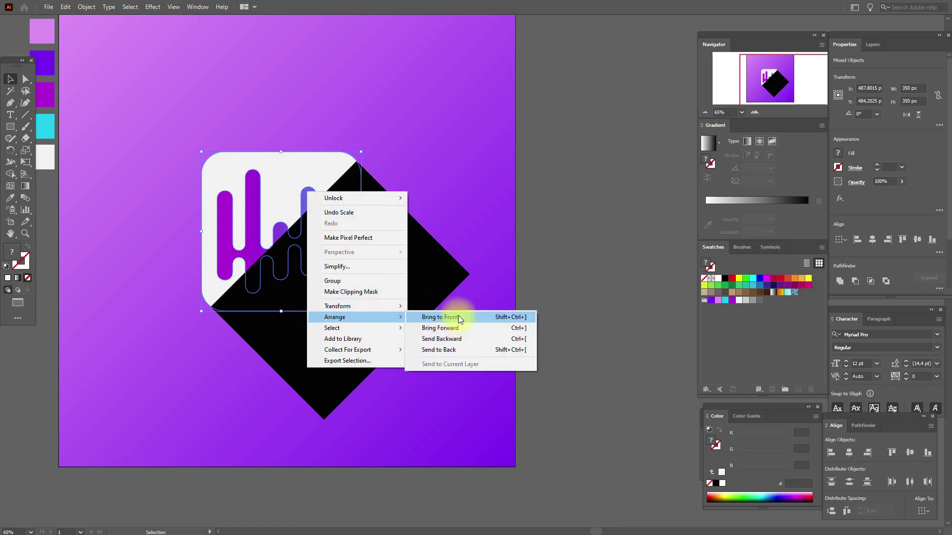
pyautogui.click(458, 315)
pyautogui.click(425, 301)
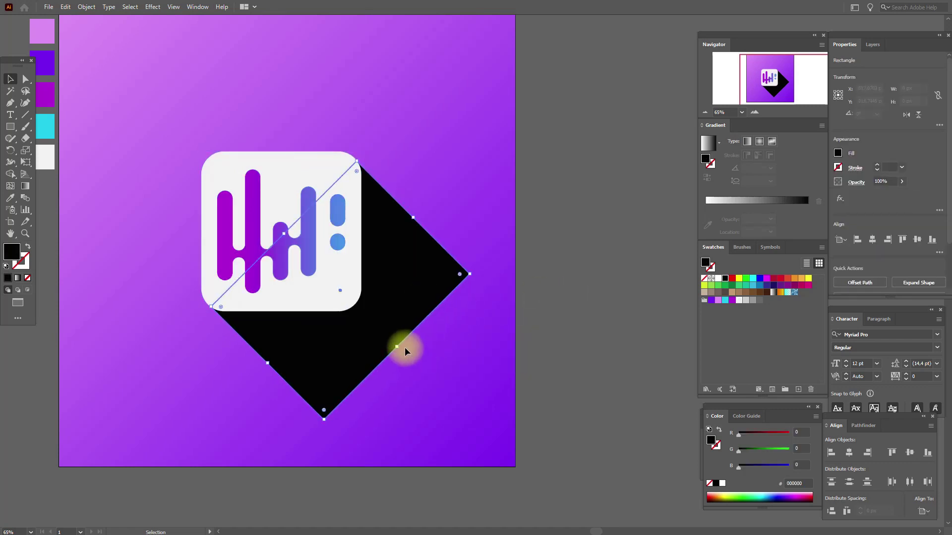
pyautogui.moveTo(398, 347); pyautogui.dragTo(449, 381)
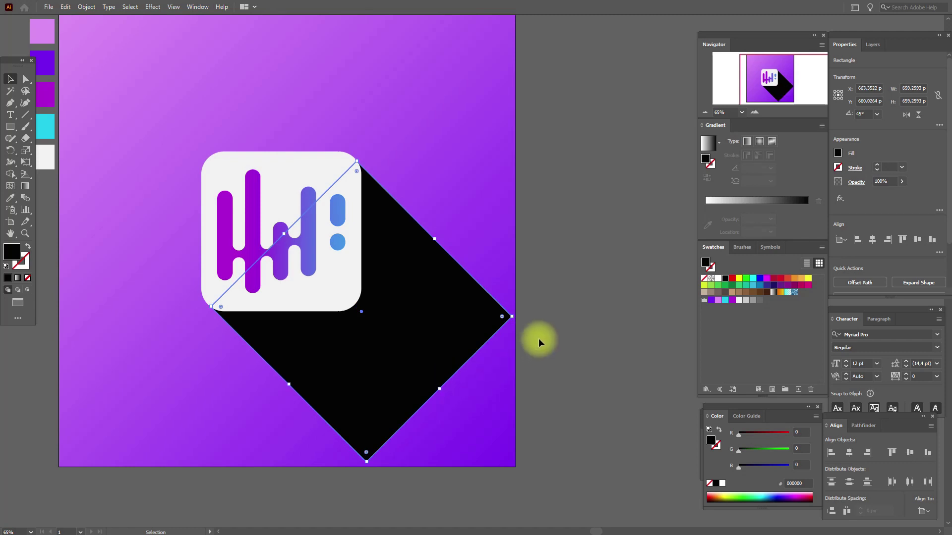
# Fill the shadow diamond with a white-to-black gradient, setting the white stop to 0% opacity.
pyautogui.click(707, 143)
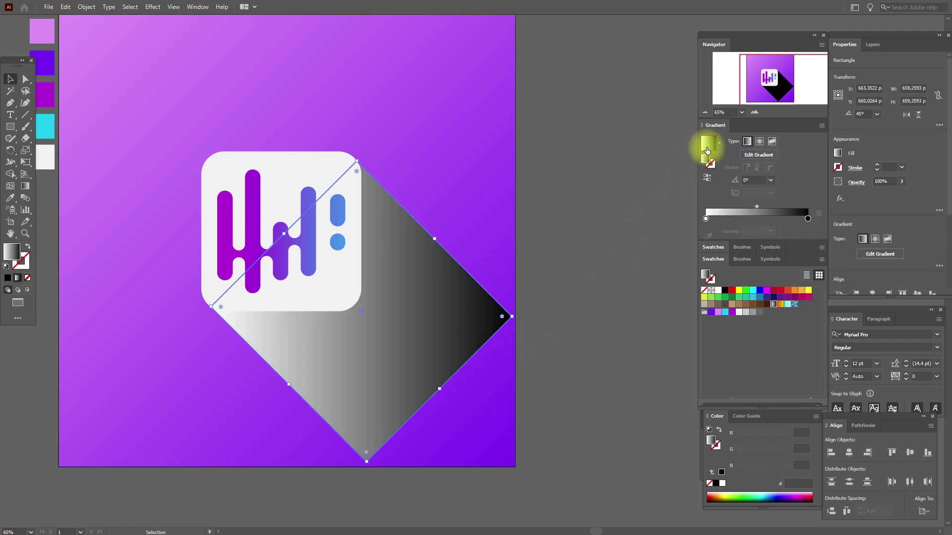
pyautogui.click(706, 218)
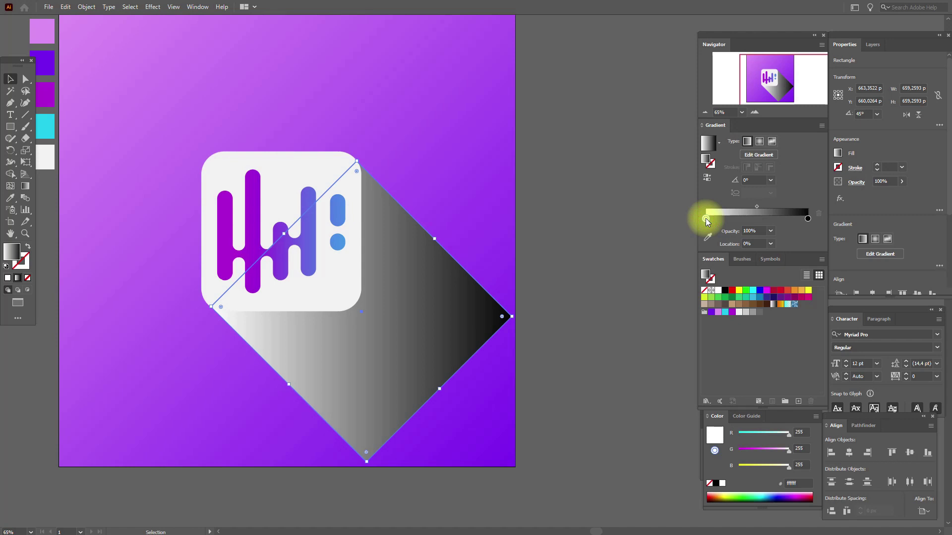
pyautogui.click(770, 231)
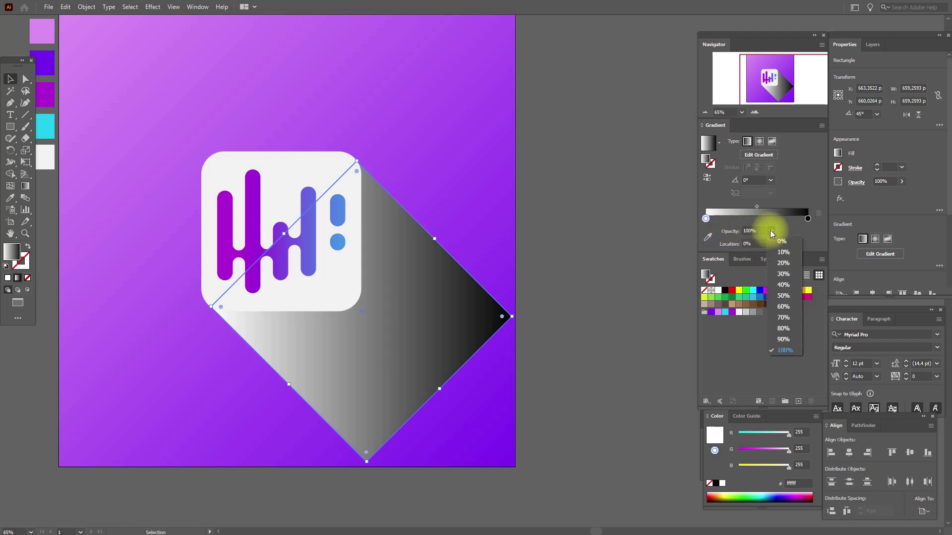
pyautogui.click(782, 246)
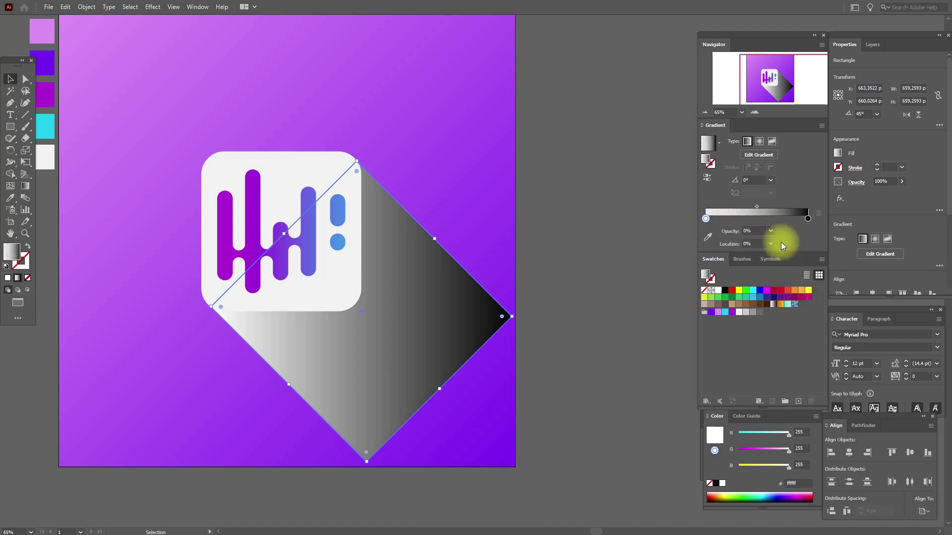
# Set the long shadow's blend mode to Multiply in the Transparency settings.
pyautogui.click(856, 182)
pyautogui.click(797, 200)
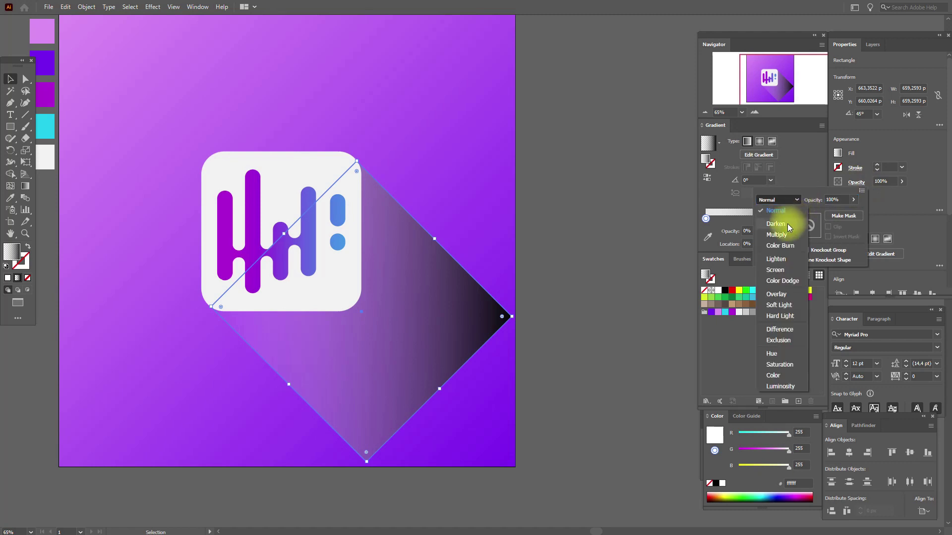
pyautogui.click(787, 233)
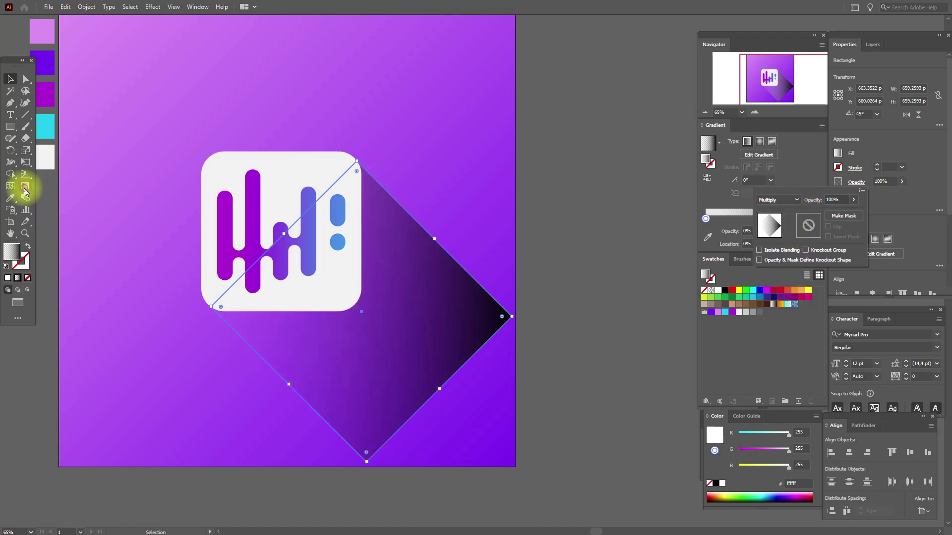
pyautogui.press('Escape')
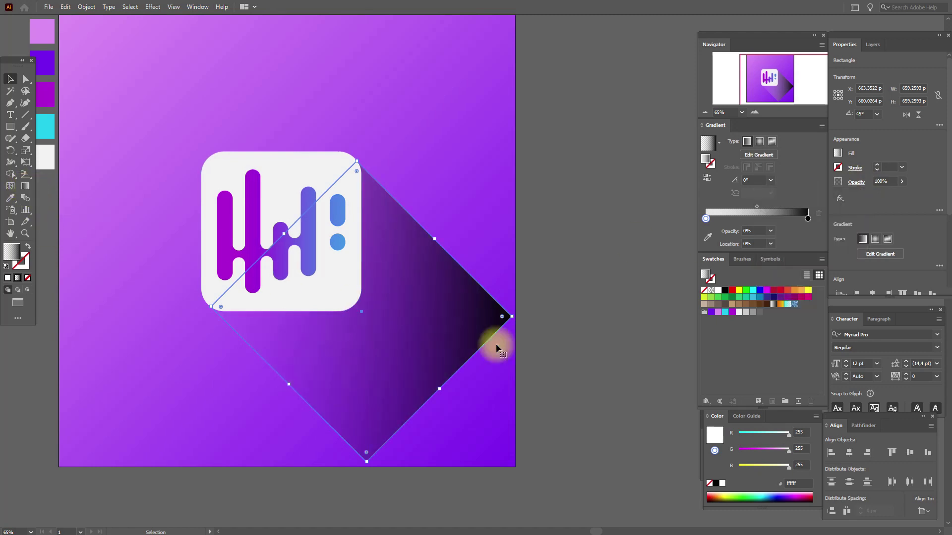
# Angle the gradient at 135° so it fades diagonally away from the tile, then reselect the shadow.
pyautogui.click(25, 186)
pyautogui.moveTo(461, 400); pyautogui.dragTo(240, 184)
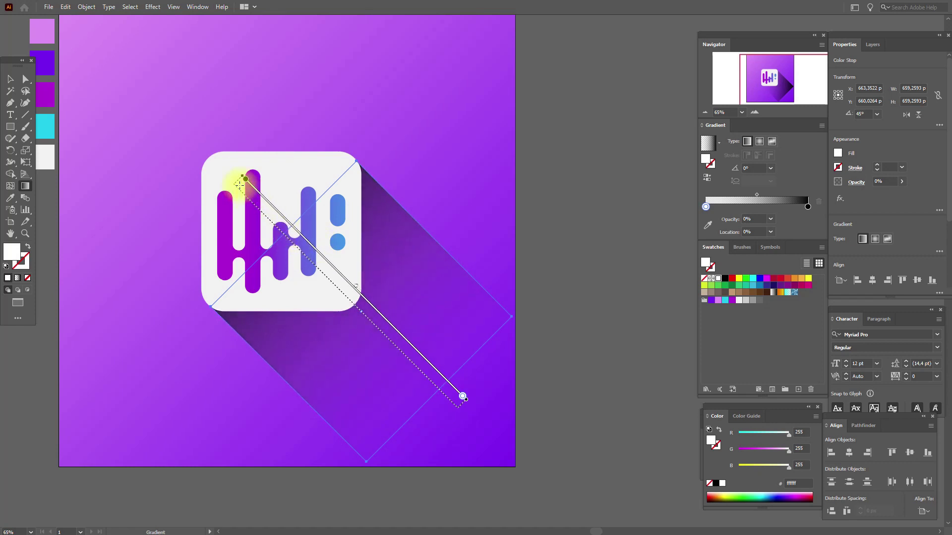
pyautogui.click(11, 79)
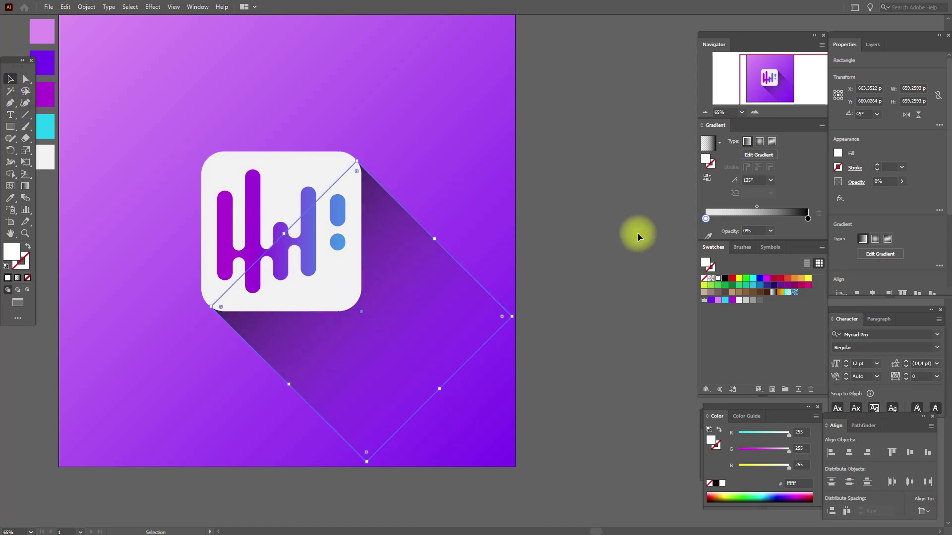
pyautogui.click(624, 241)
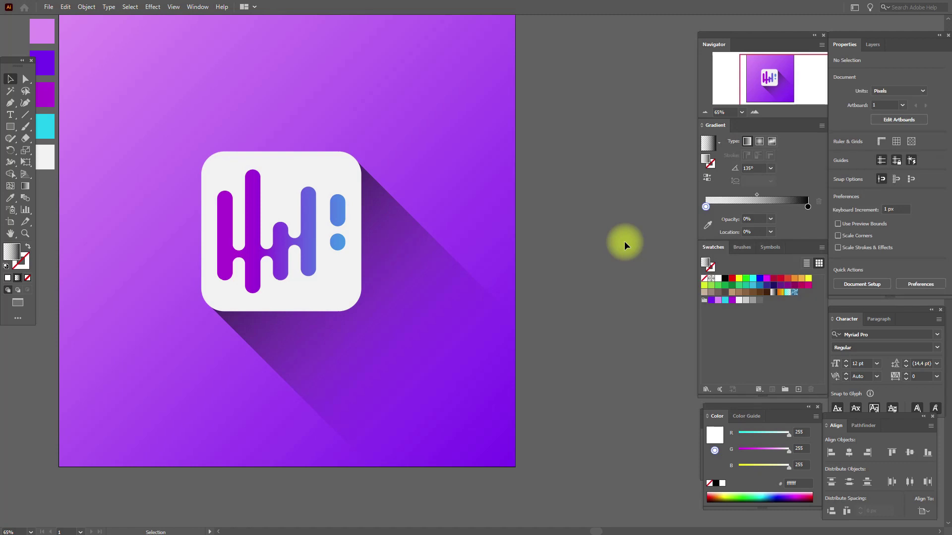
pyautogui.click(425, 335)
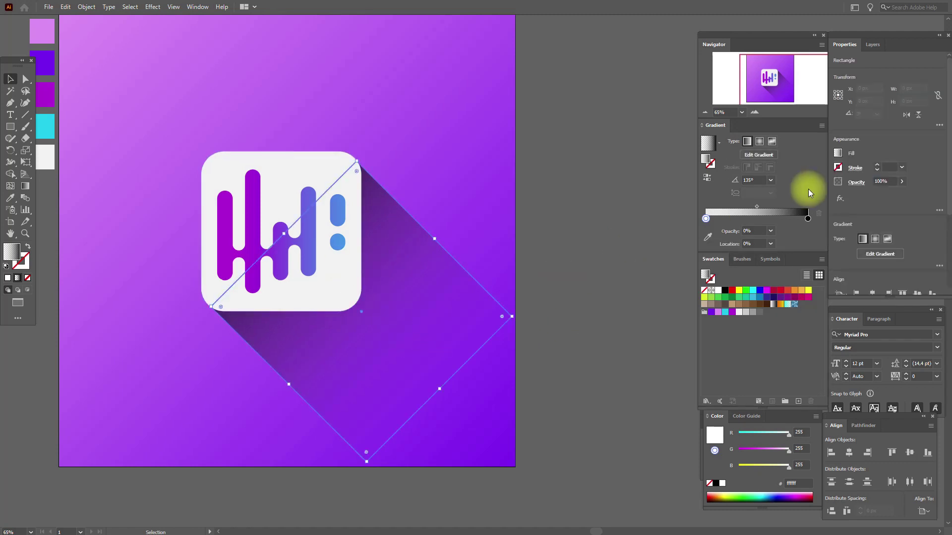